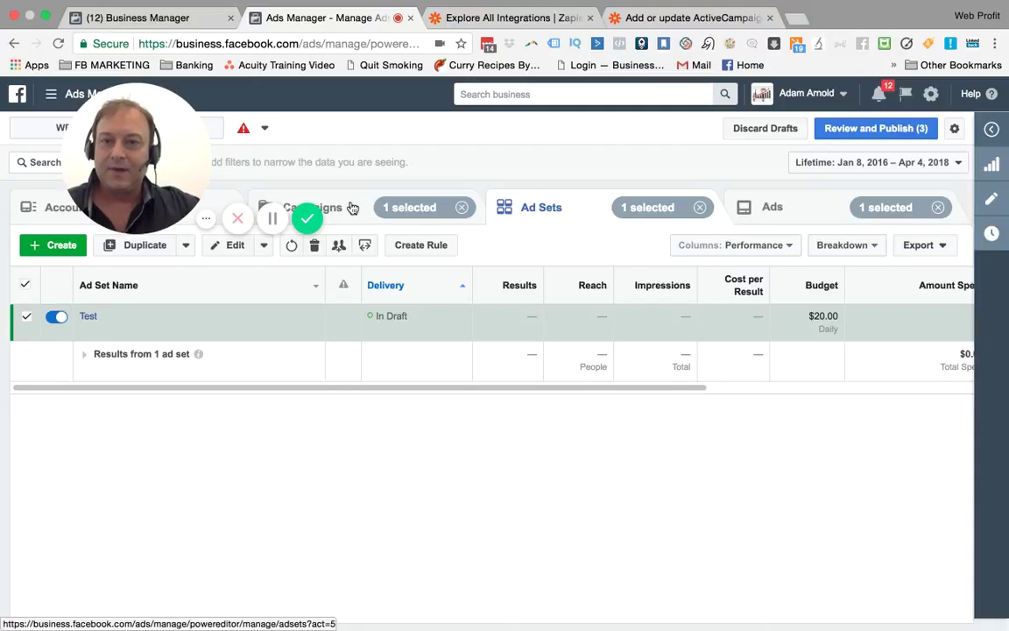
# Review the available objectives for the Test campaign, keeping Lead generation, and close the campaign editor.
pyautogui.click(352, 207)
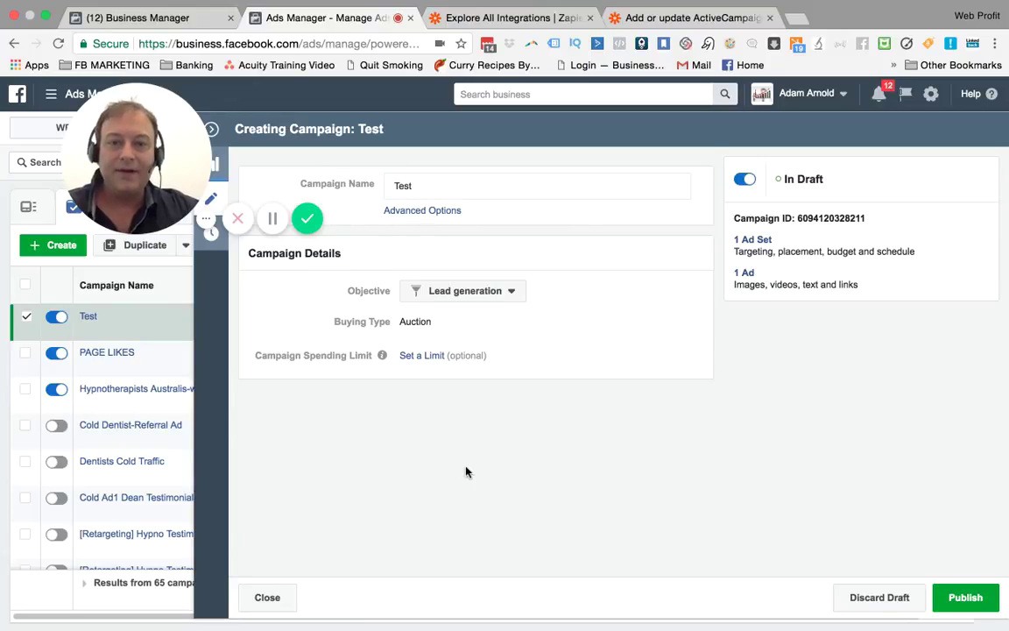
pyautogui.click(511, 292)
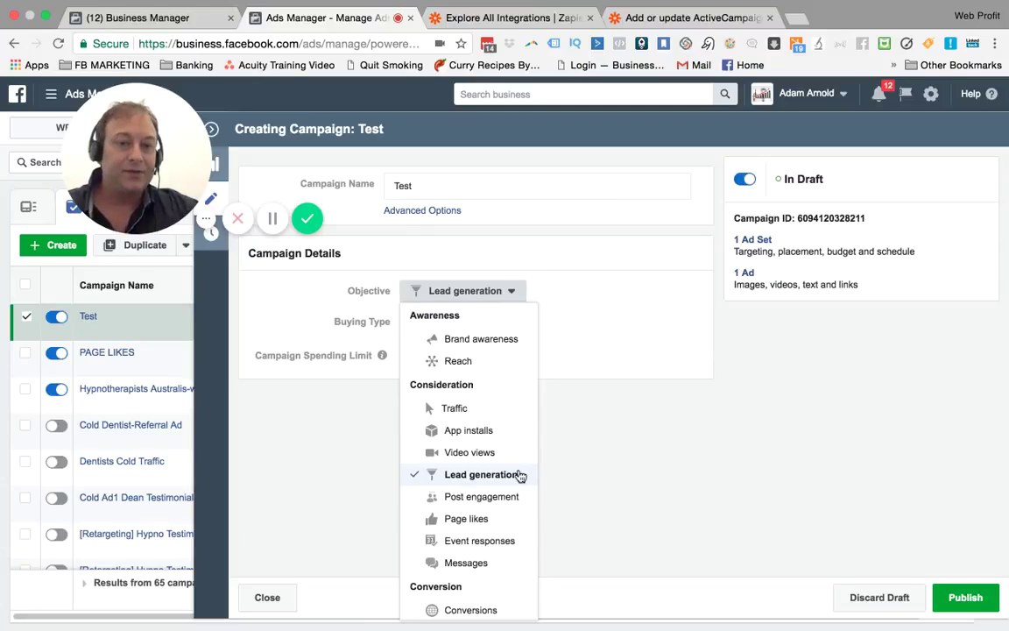
pyautogui.click(286, 448)
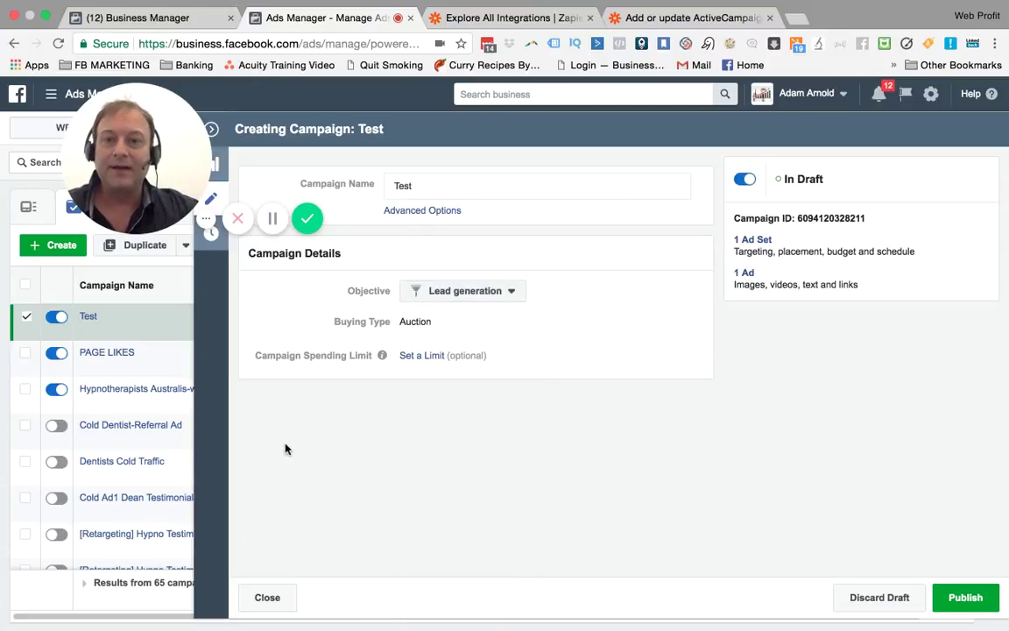
pyautogui.click(215, 201)
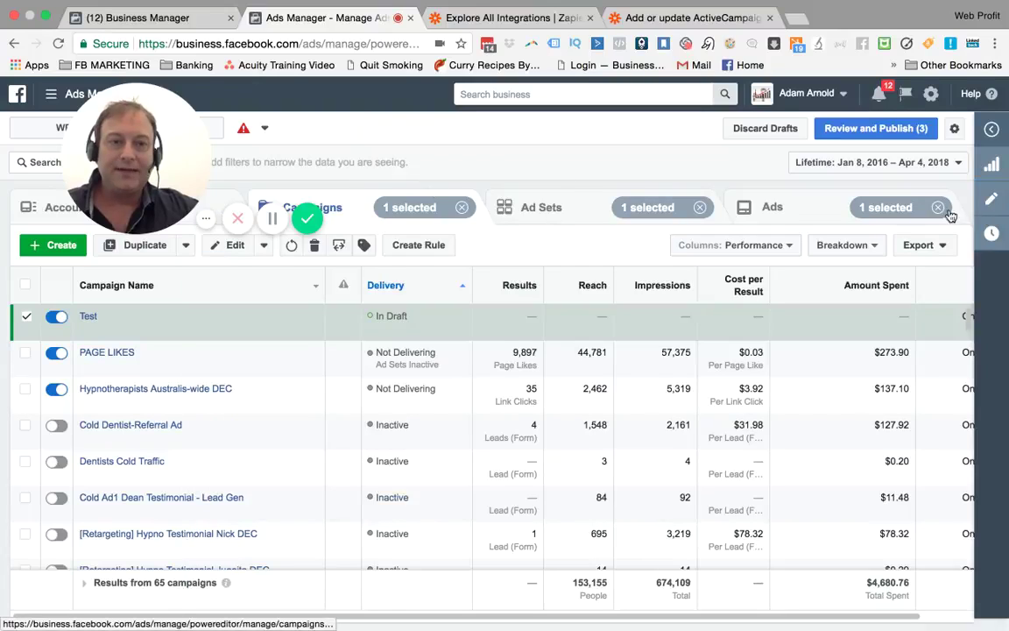
# Open the Test ad set and review its page, catalog, budget, audience, placement, and optimization and delivery settings.
pyautogui.click(543, 207)
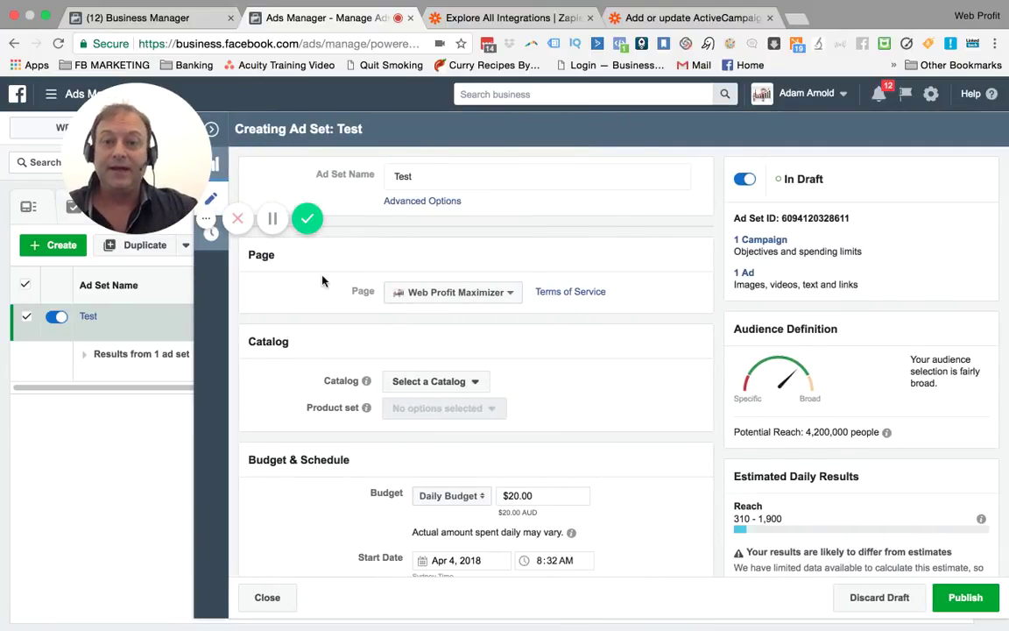
pyautogui.scroll(-3, 322, 280)
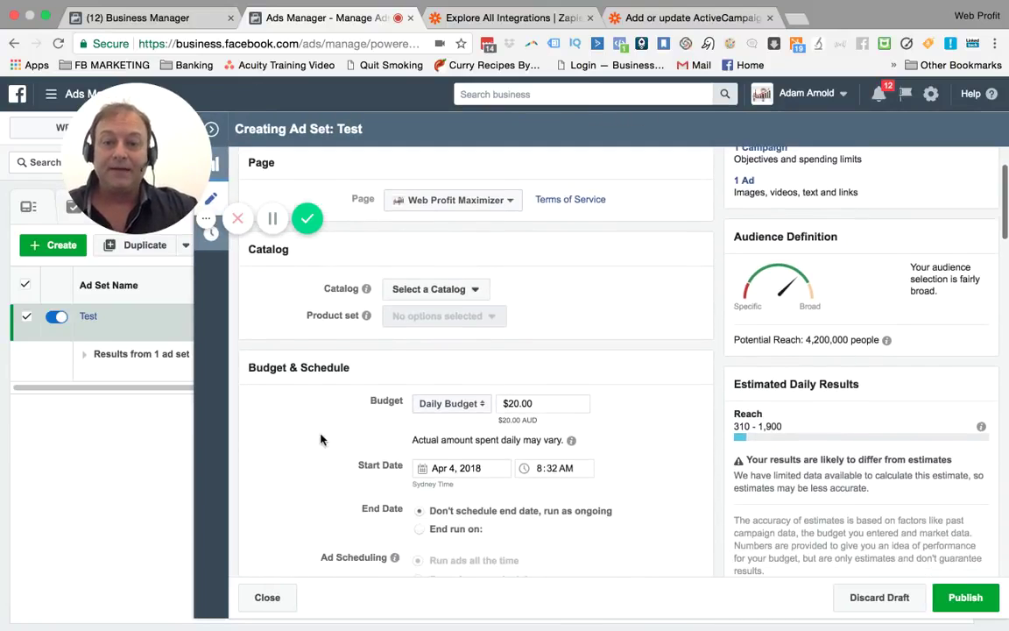
pyautogui.scroll(-8, 320, 439)
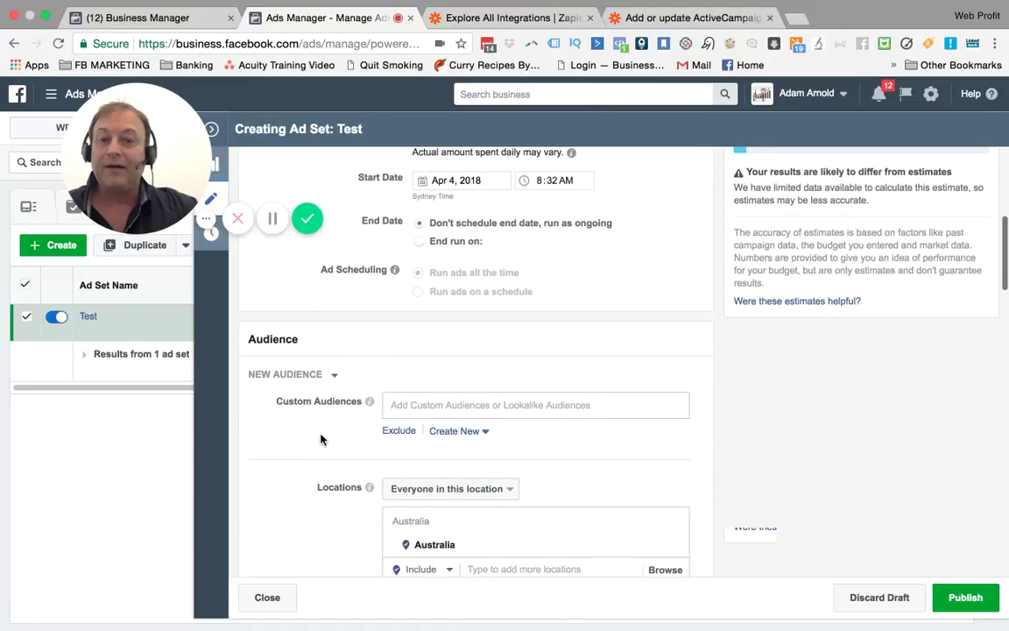
pyautogui.scroll(-12, 320, 439)
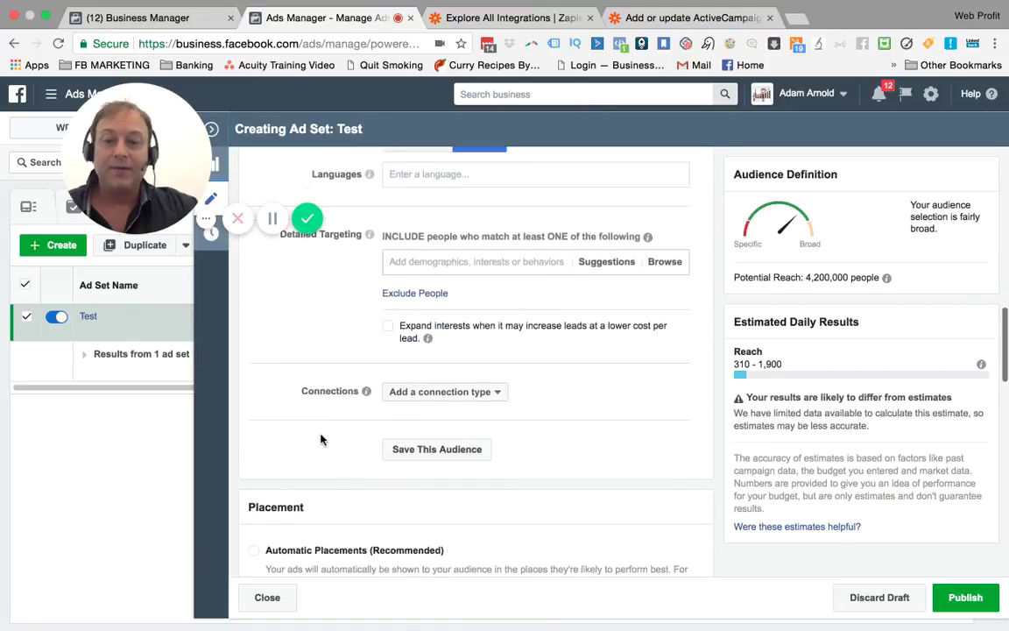
pyautogui.scroll(-9, 321, 438)
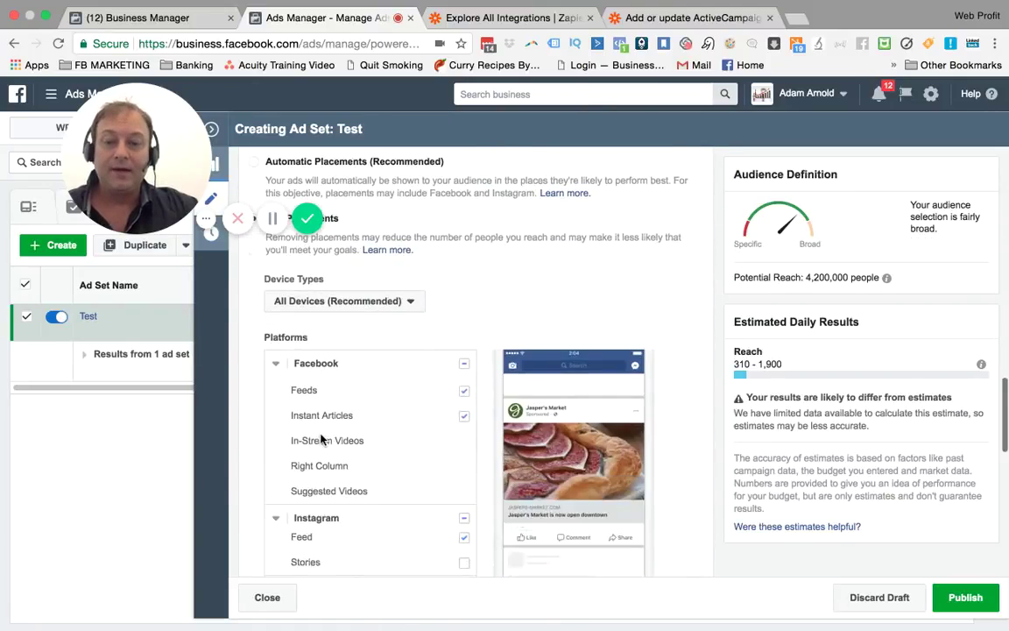
pyautogui.scroll(-11, 321, 439)
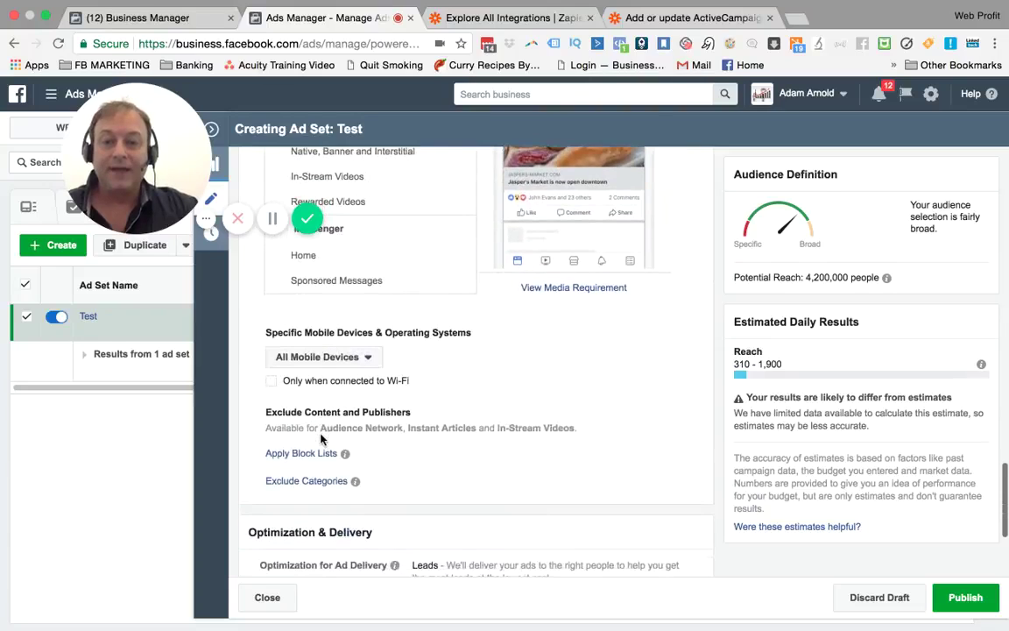
pyautogui.scroll(-4, 321, 439)
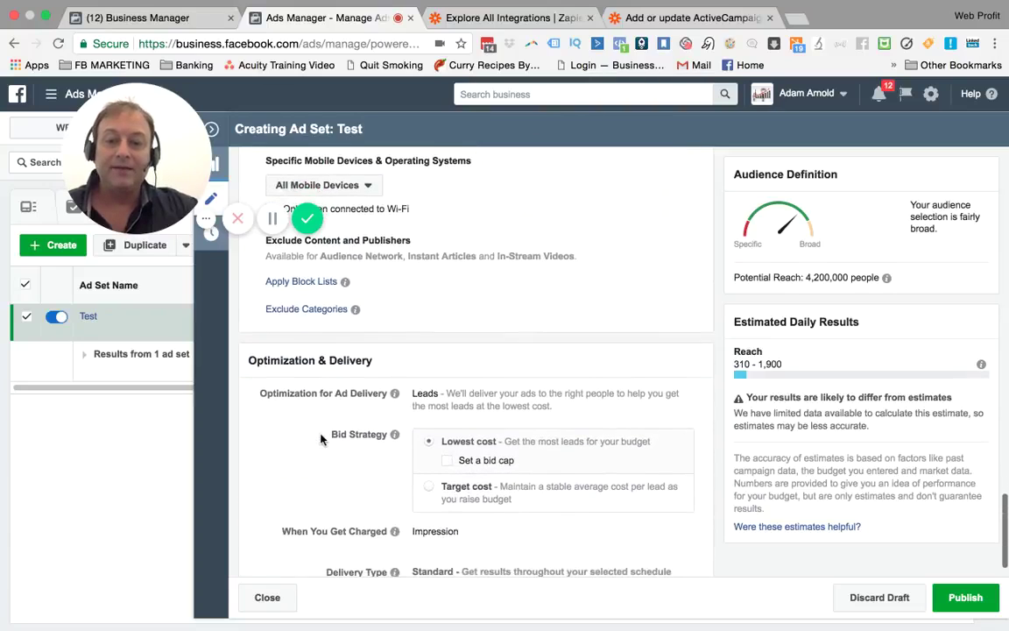
pyautogui.scroll(20, 321, 439)
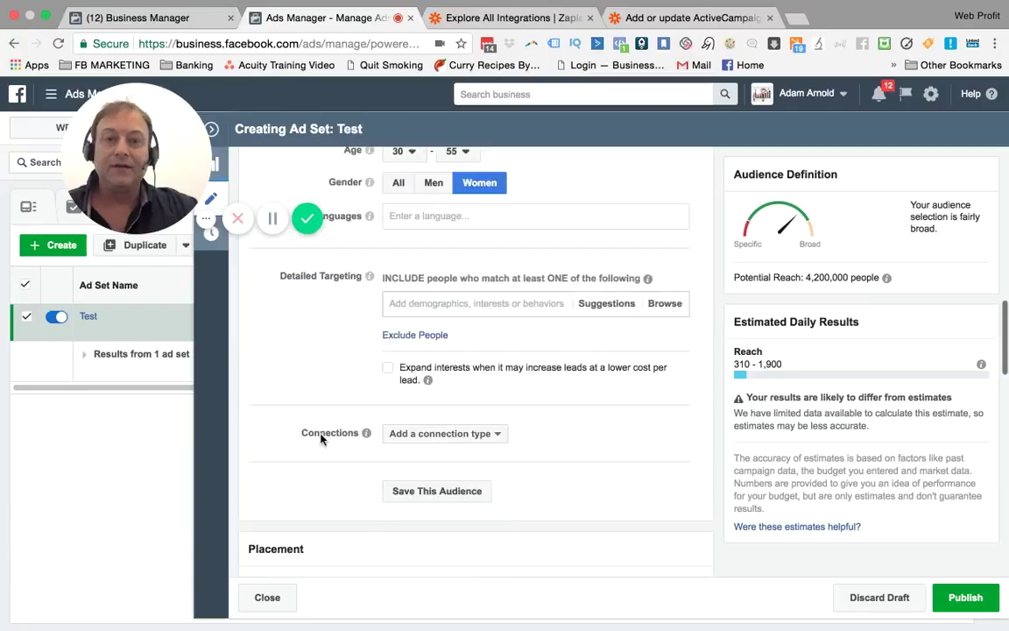
pyautogui.scroll(15, 320, 439)
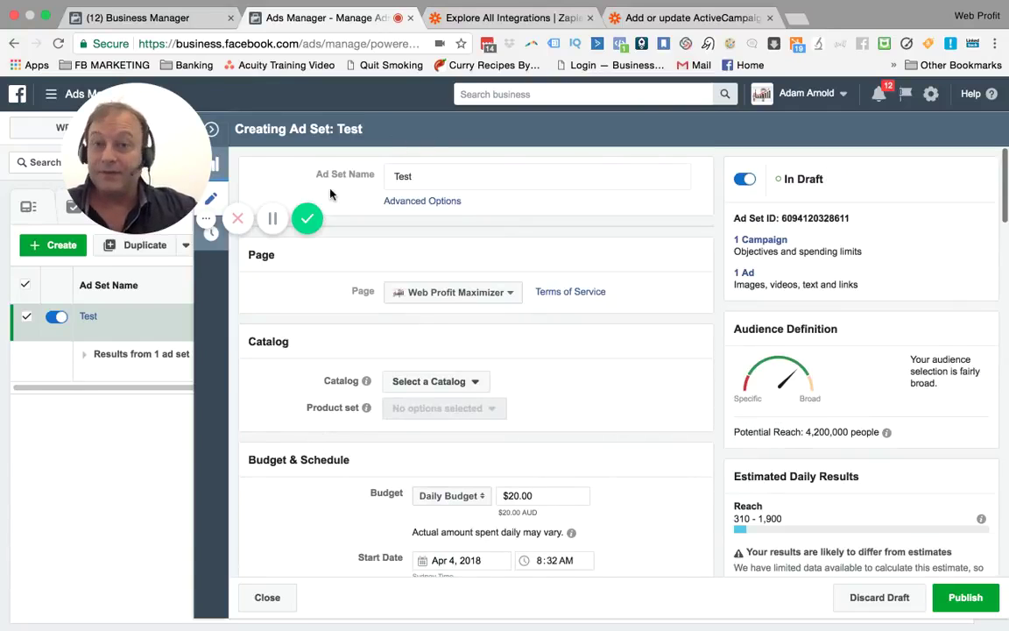
pyautogui.scroll(-1, 322, 305)
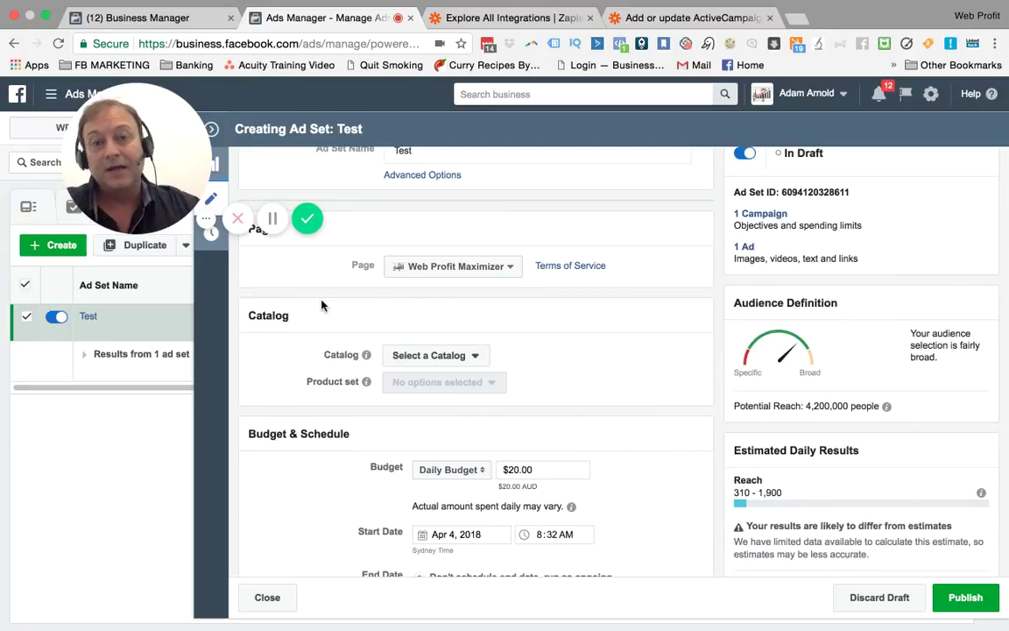
pyautogui.scroll(1, 341, 395)
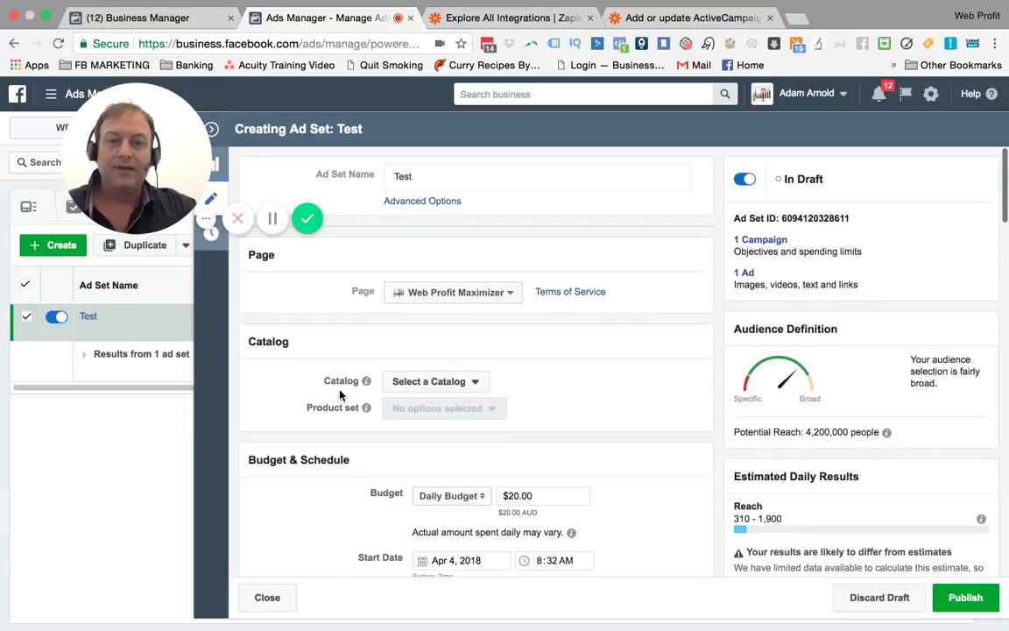
# Rename the ad set as "Test Dentist, Teeth whitening & yoga".
pyautogui.click(416, 177)
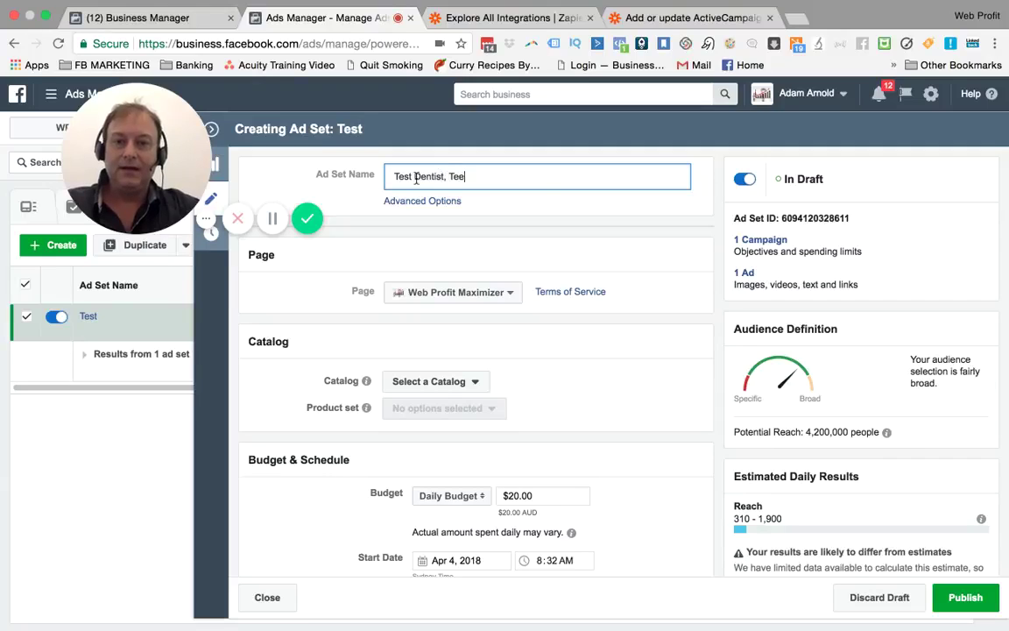
pyautogui.write('Dentist, Teethwhite')
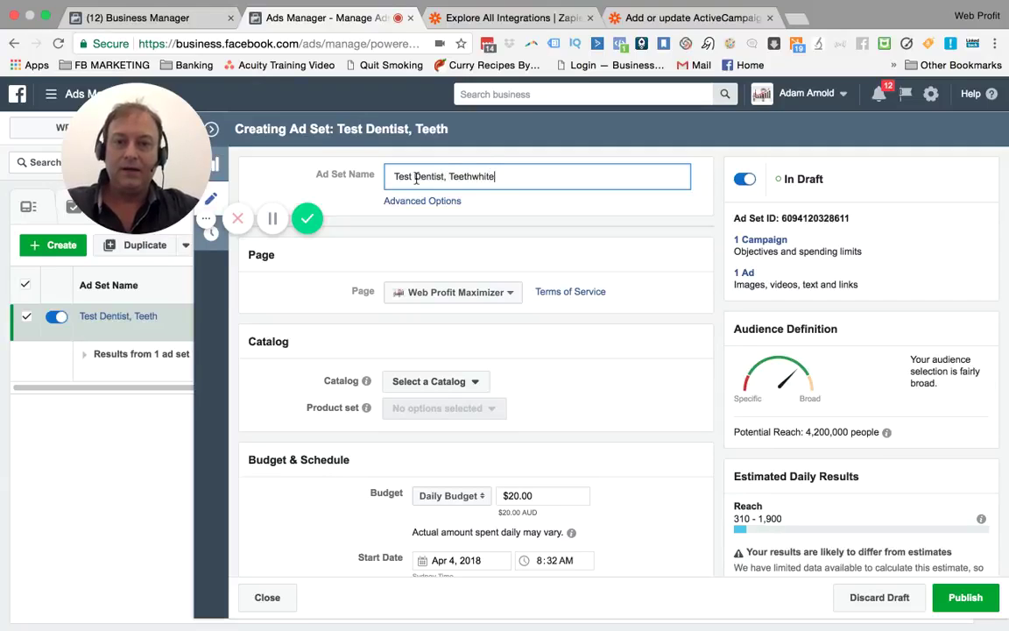
pyautogui.write('ning & yo')
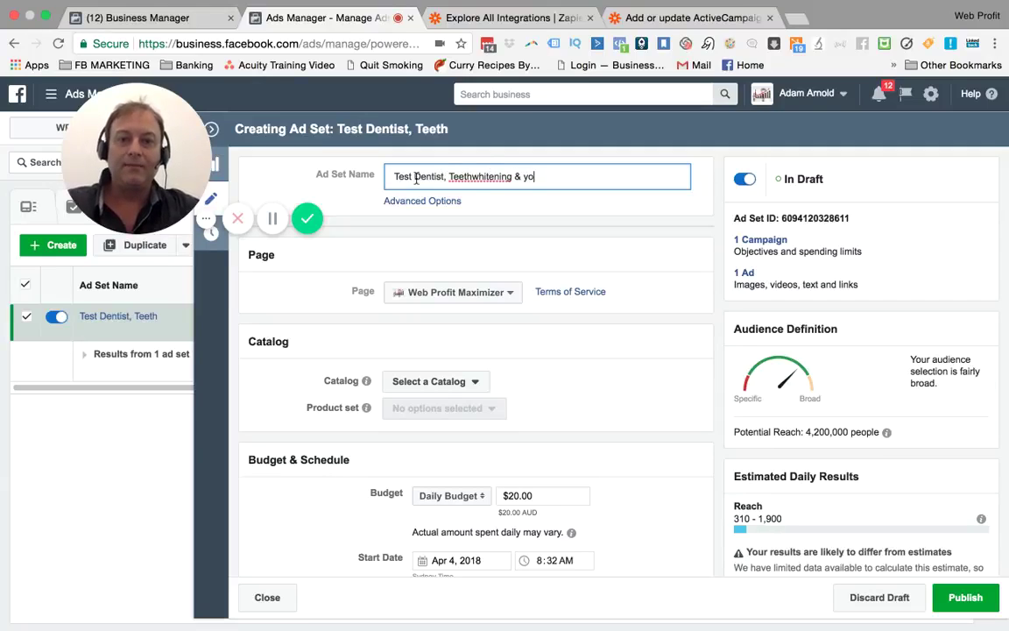
pyautogui.write('ga')
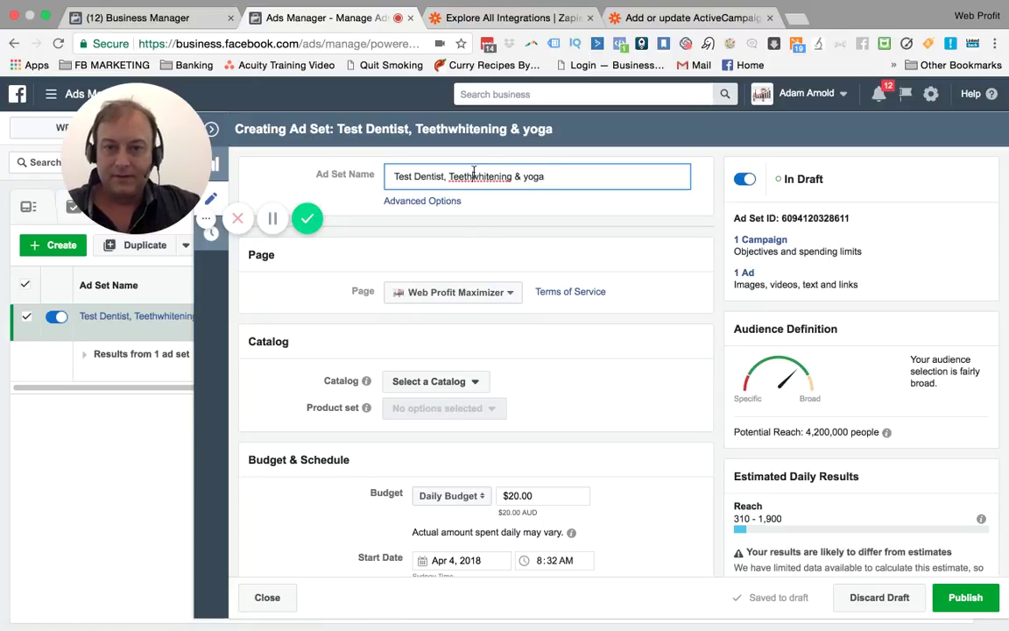
pyautogui.click(474, 175)
# Change the ad set's budget type to Lifetime Budget.
pyautogui.scroll(-1, 364, 257)
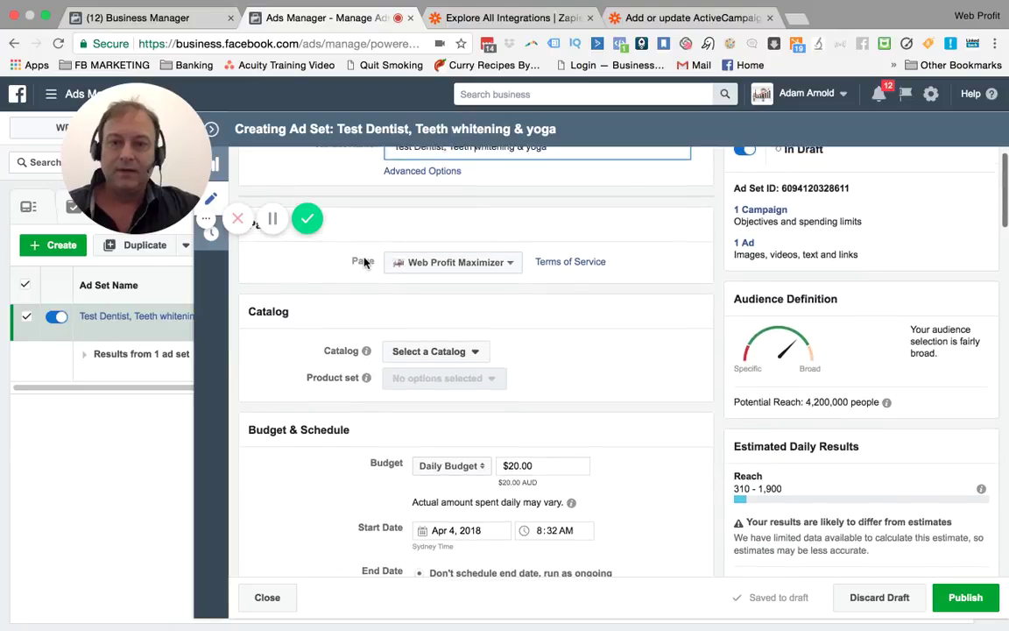
pyautogui.scroll(1, 324, 332)
pyautogui.scroll(-4, 325, 332)
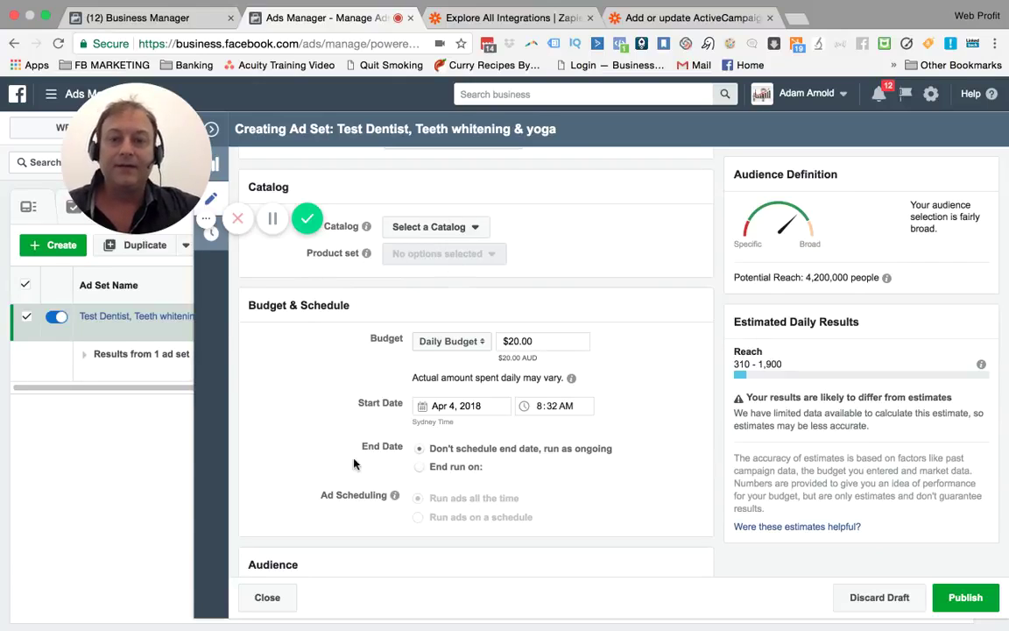
pyautogui.scroll(-3, 355, 464)
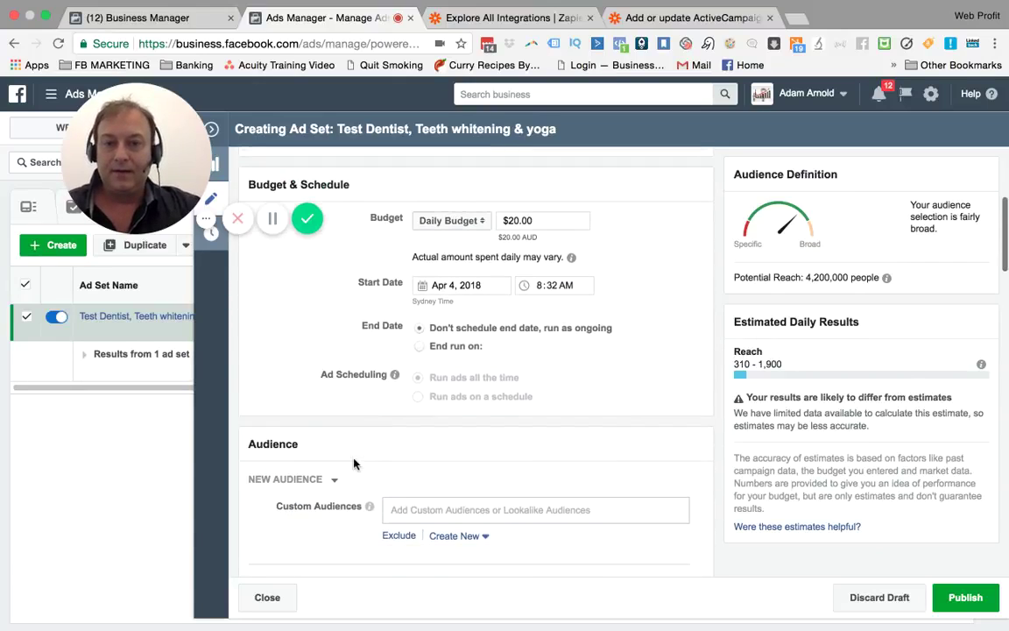
pyautogui.click(459, 220)
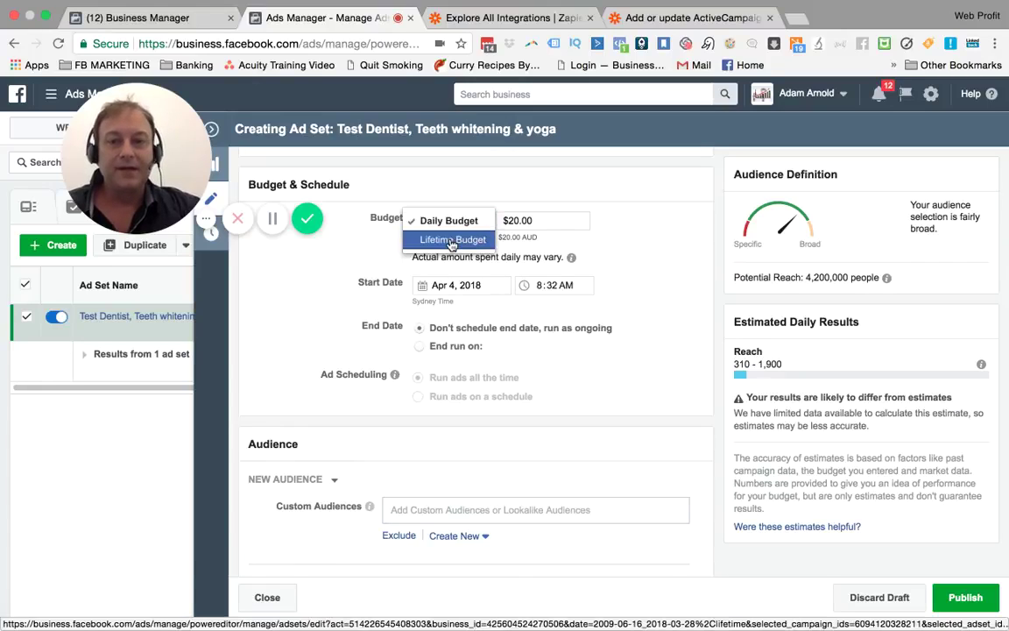
pyautogui.click(452, 241)
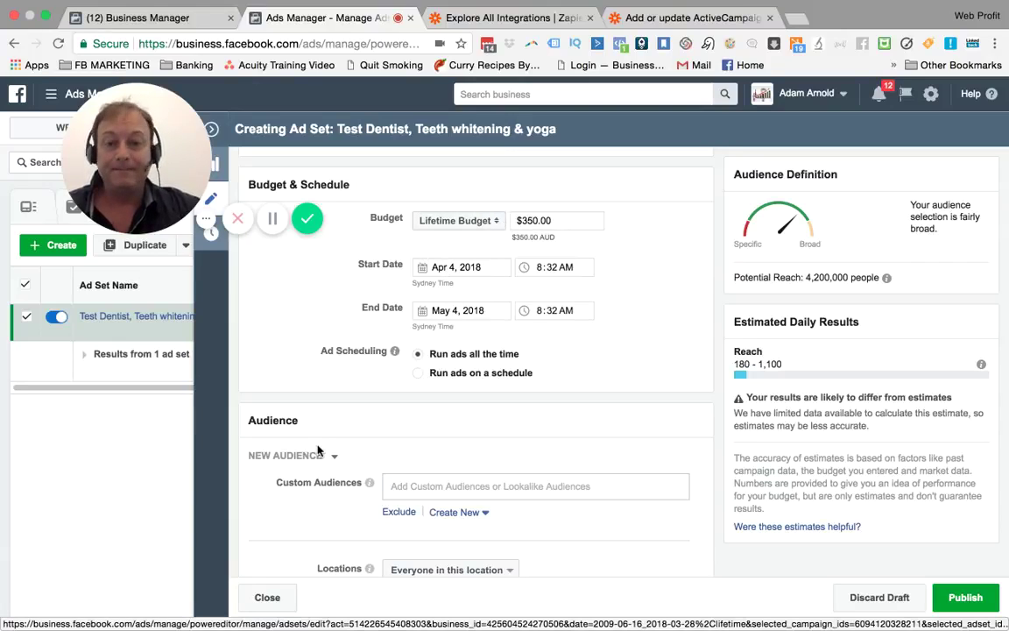
# Review the ad scheduling options and the audience's custom audience, location, age, gender and language settings.
pyautogui.scroll(-3, 438, 263)
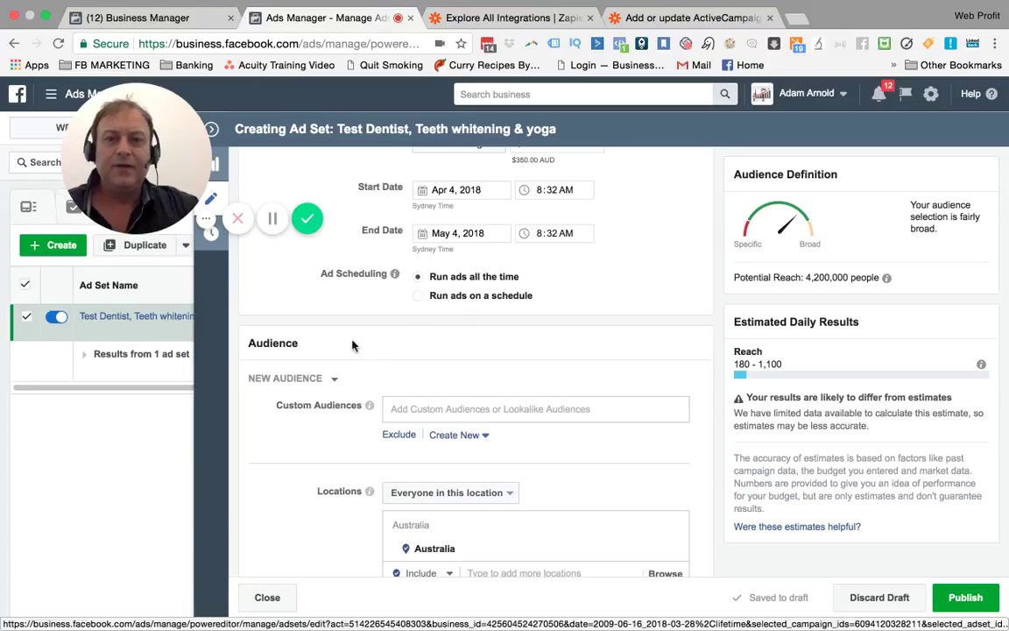
pyautogui.scroll(-2, 338, 449)
pyautogui.scroll(-2, 335, 447)
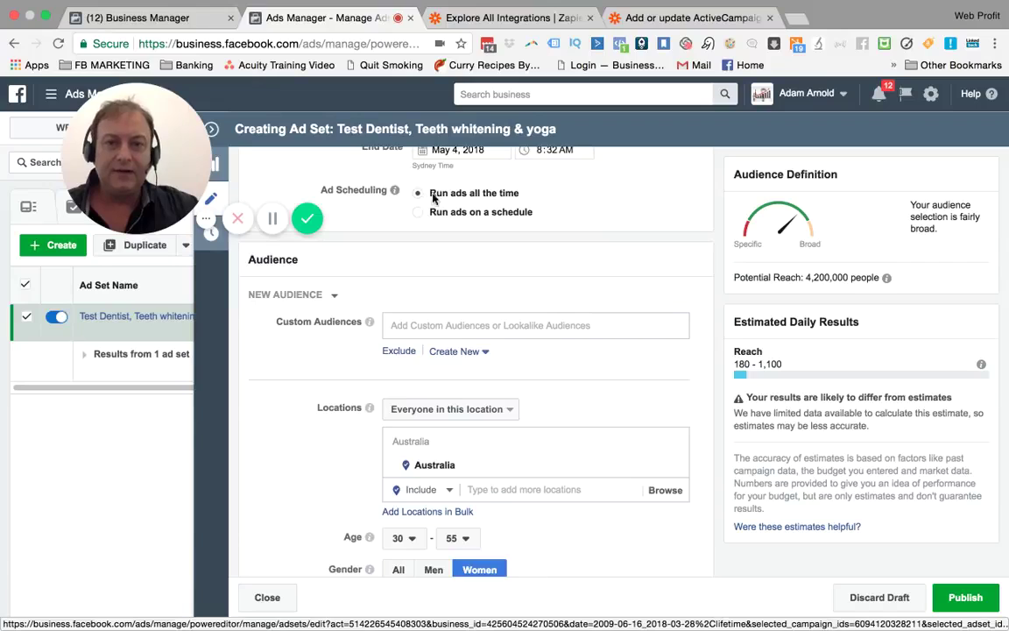
pyautogui.scroll(-2, 286, 438)
pyautogui.scroll(2, 285, 439)
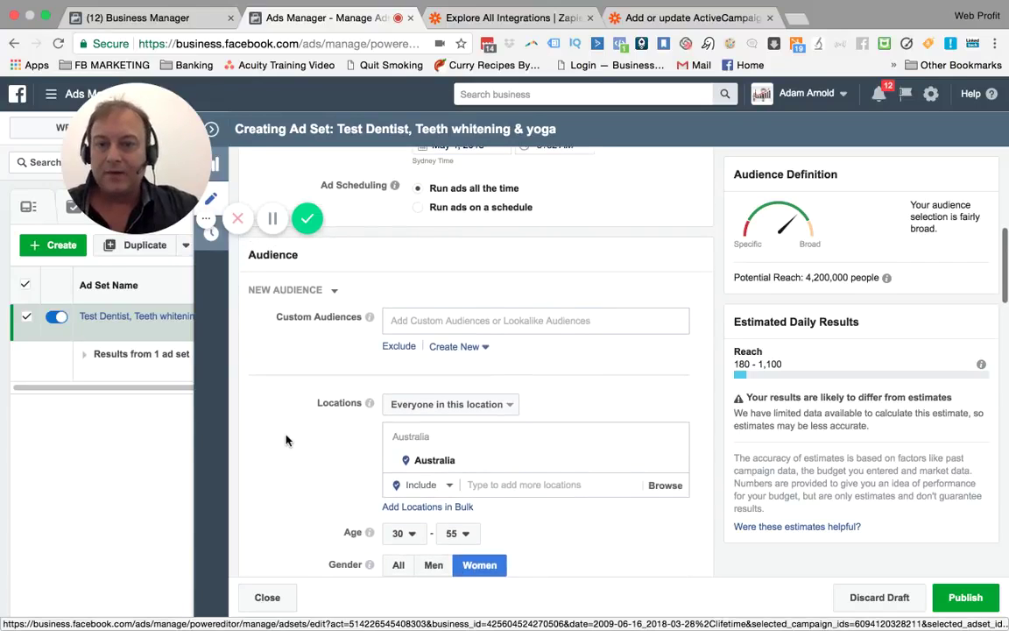
pyautogui.scroll(-2, 296, 393)
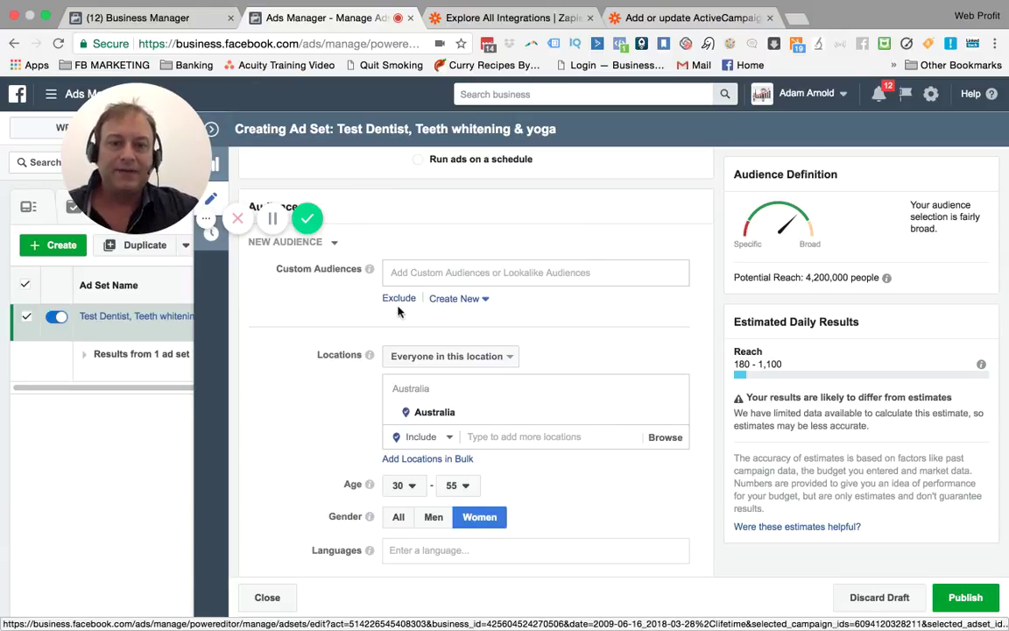
pyautogui.scroll(-3, 329, 358)
pyautogui.scroll(-3, 328, 358)
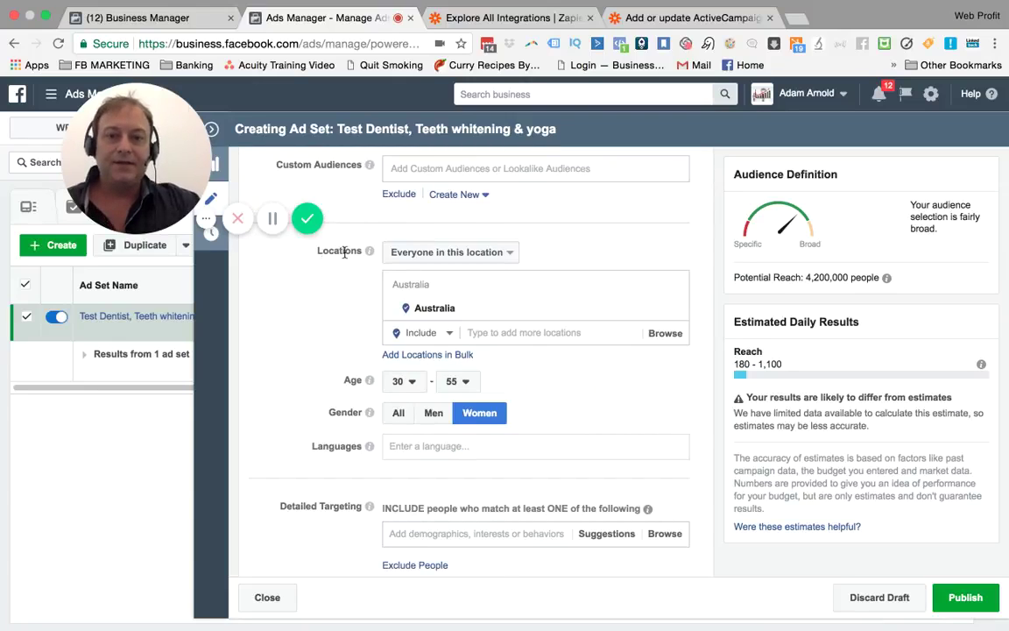
# Search the audience locations for "Sydney" and clear the search text without adding a location.
pyautogui.click(480, 333)
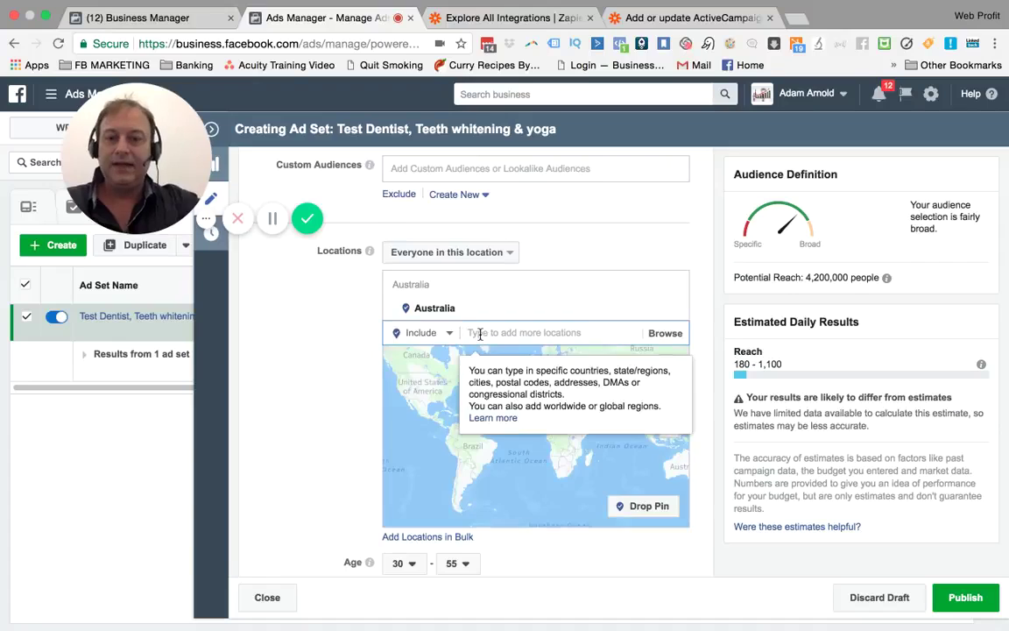
pyautogui.write('Sydney')
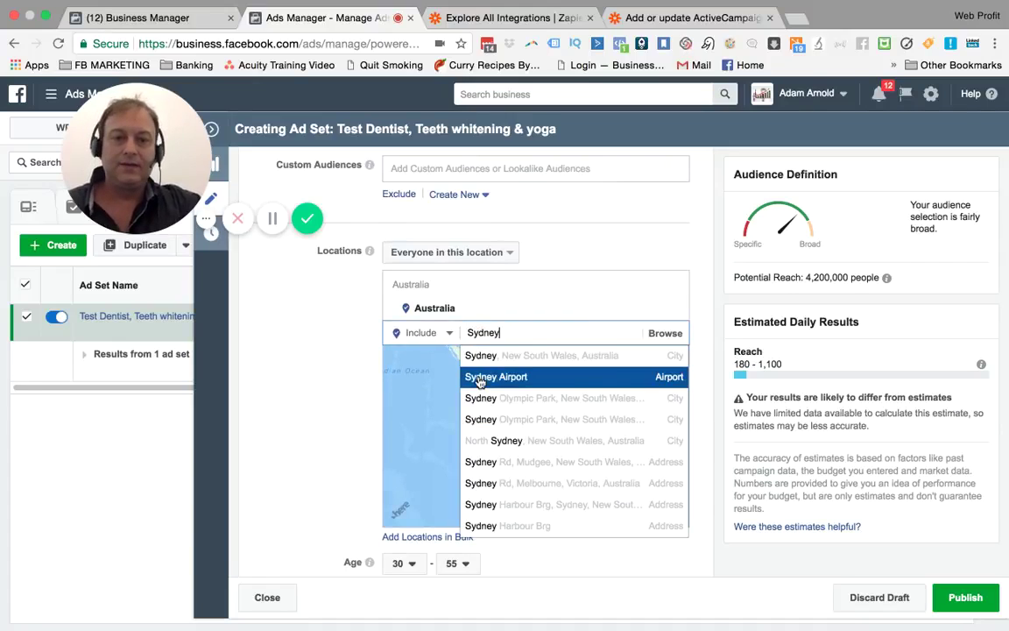
pyautogui.doubleClick(506, 332)
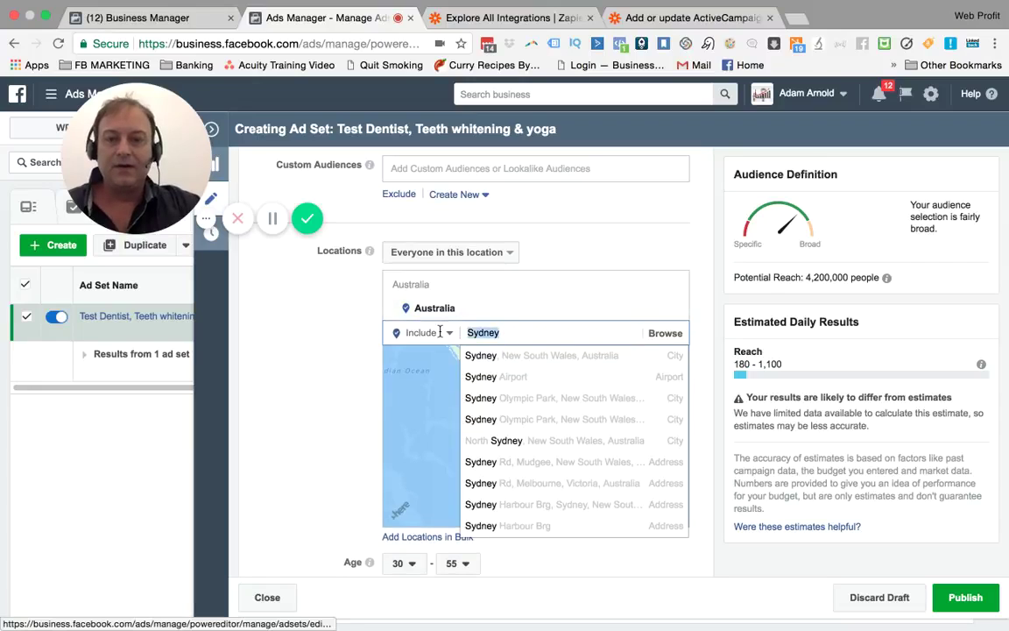
pyautogui.press('BackSpace')
# Add the "Dentist" interest to the ad set's included detailed targeting.
pyautogui.scroll(-5, 311, 388)
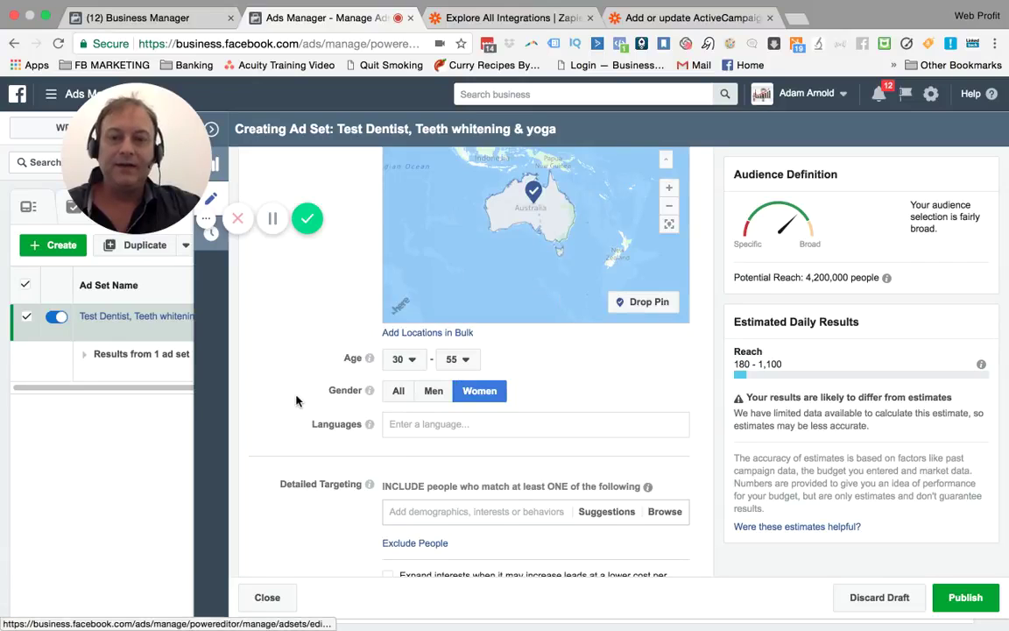
pyautogui.scroll(-1, 413, 400)
pyautogui.scroll(-3, 333, 456)
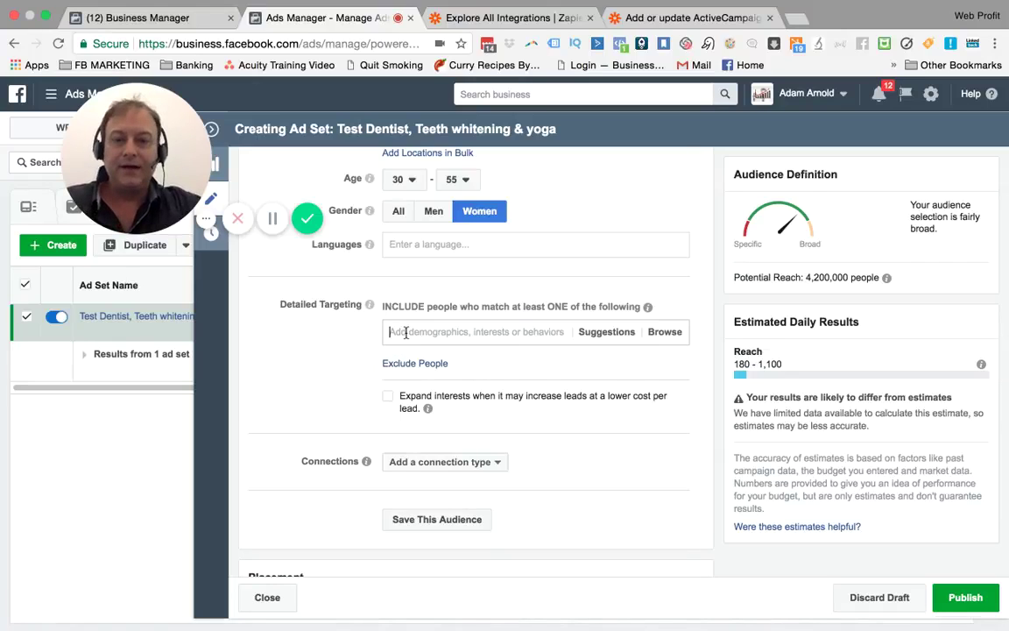
pyautogui.write('Dentist')
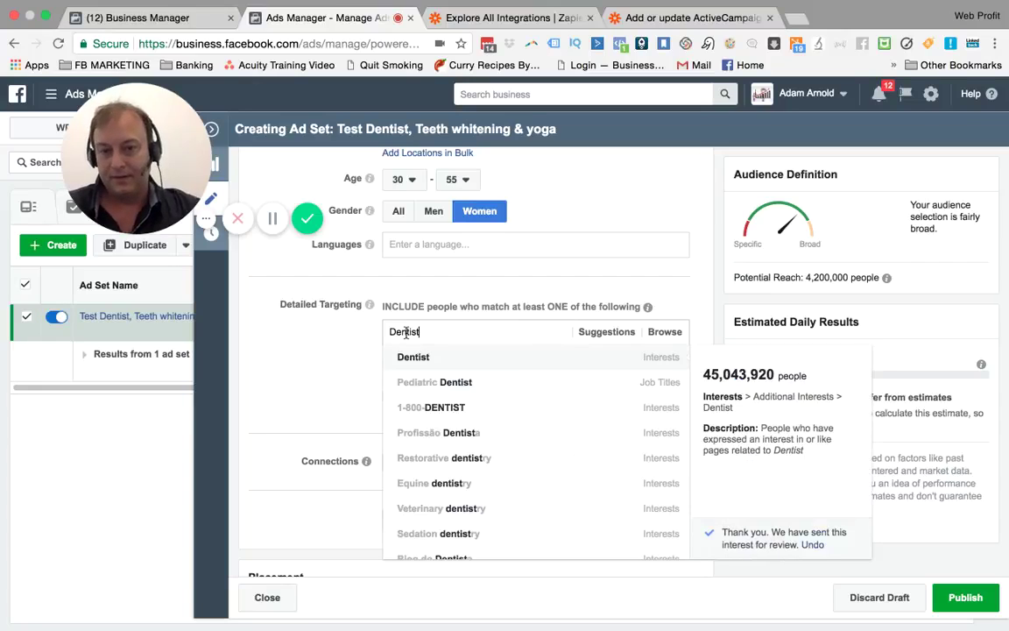
pyautogui.click(413, 358)
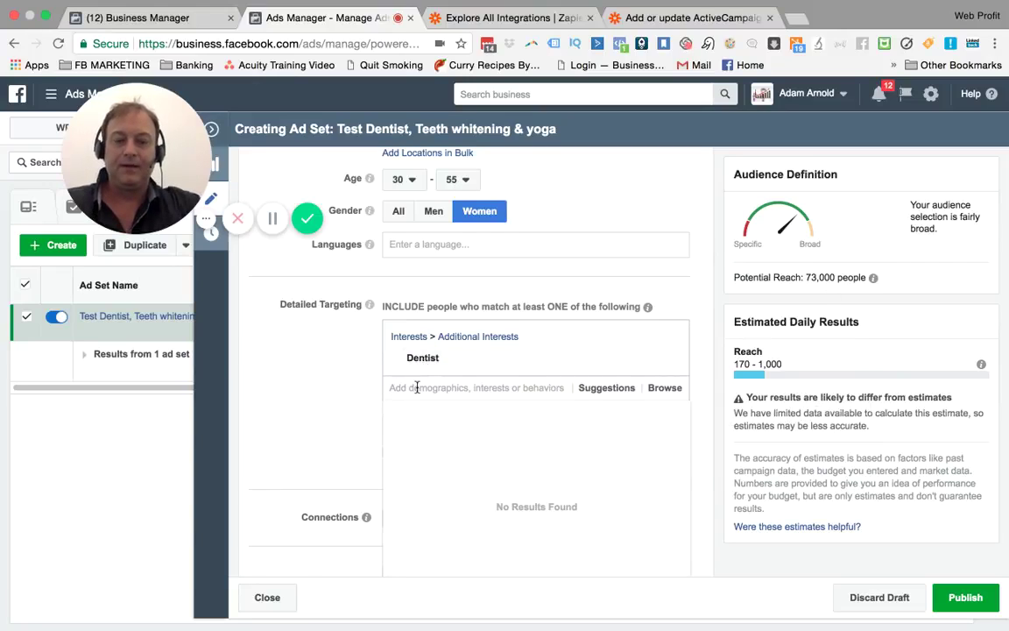
# Search for "Teeth whitening" and add the "Teeth Whitening & Beauty by Sarra" interest to the included detailed targeting.
pyautogui.write('Teeth white')
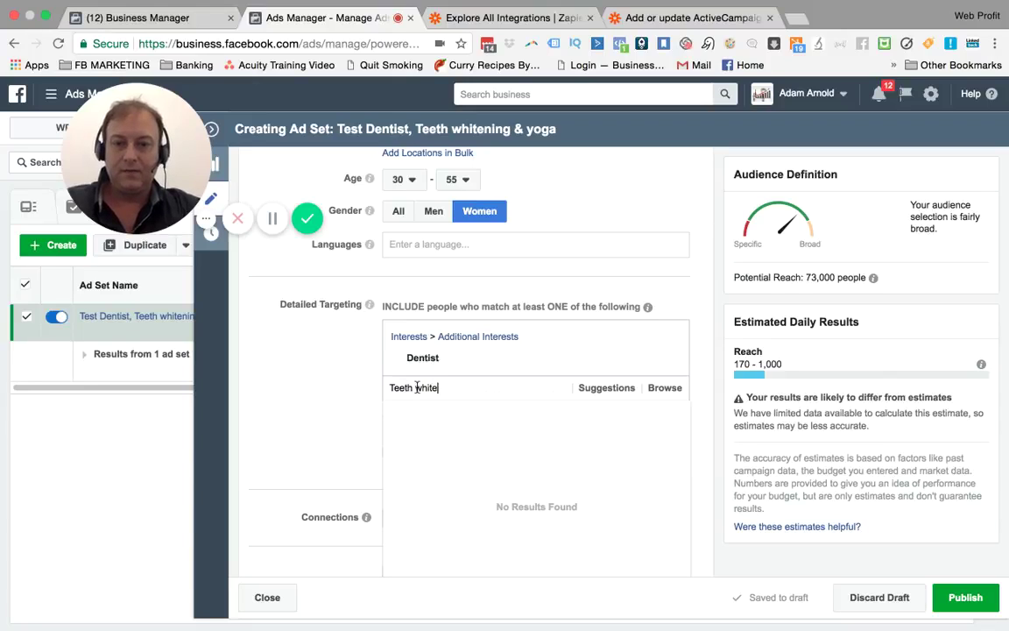
pyautogui.write('ning')
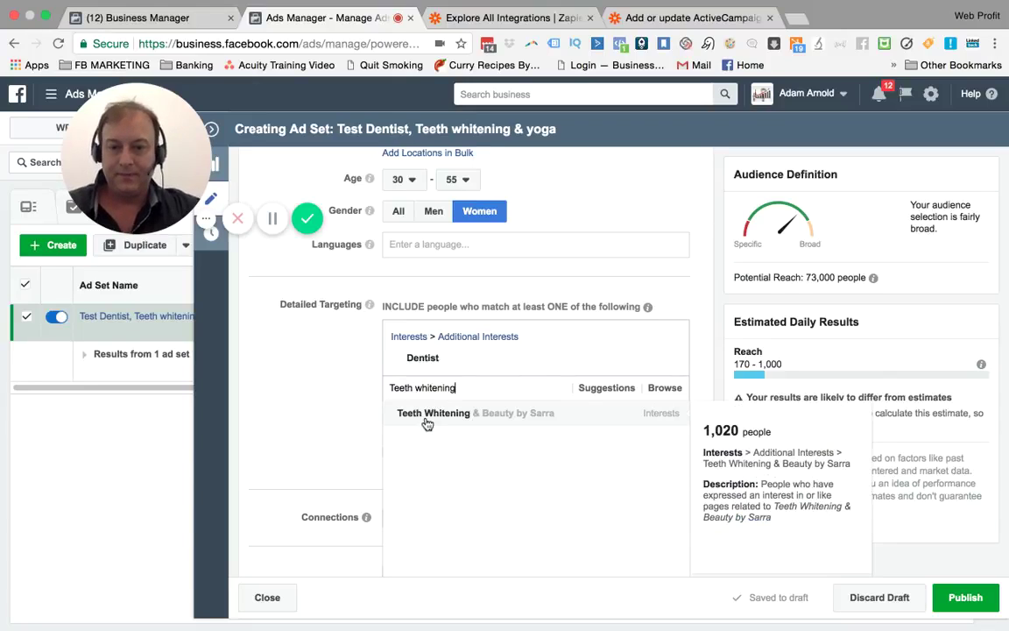
pyautogui.click(386, 413)
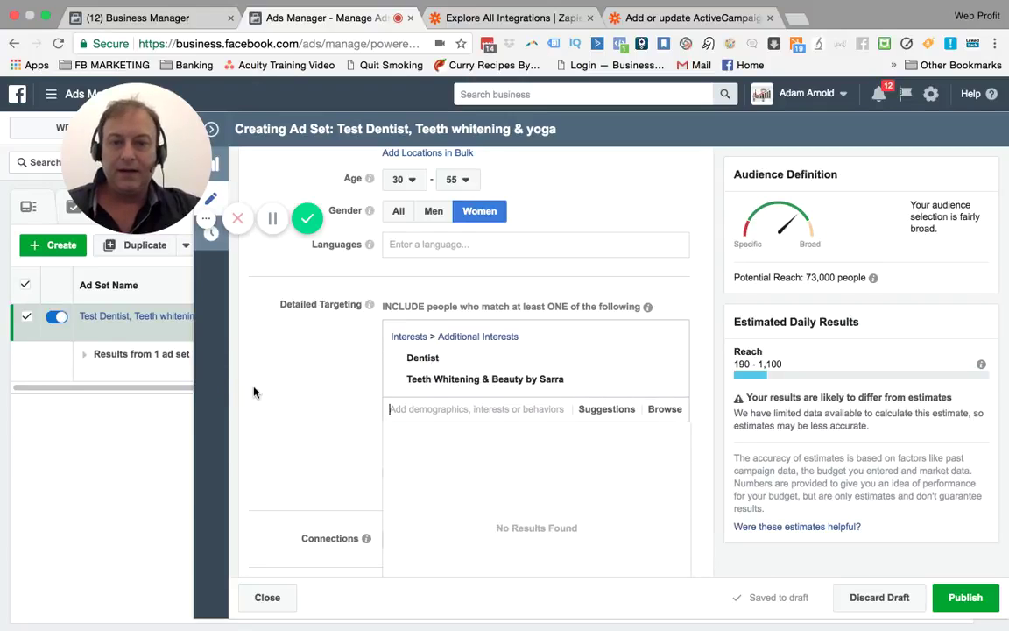
pyautogui.scroll(-2, 256, 391)
pyautogui.click(258, 392)
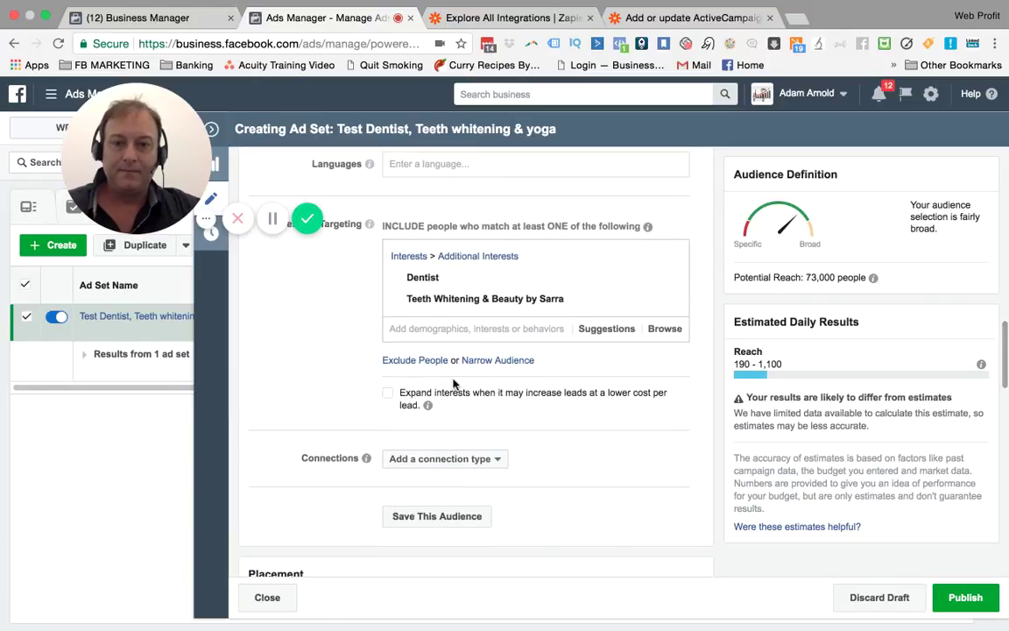
# Narrow the audience so people must also match the Yoga interest from the Fitness and wellness category.
pyautogui.click(486, 360)
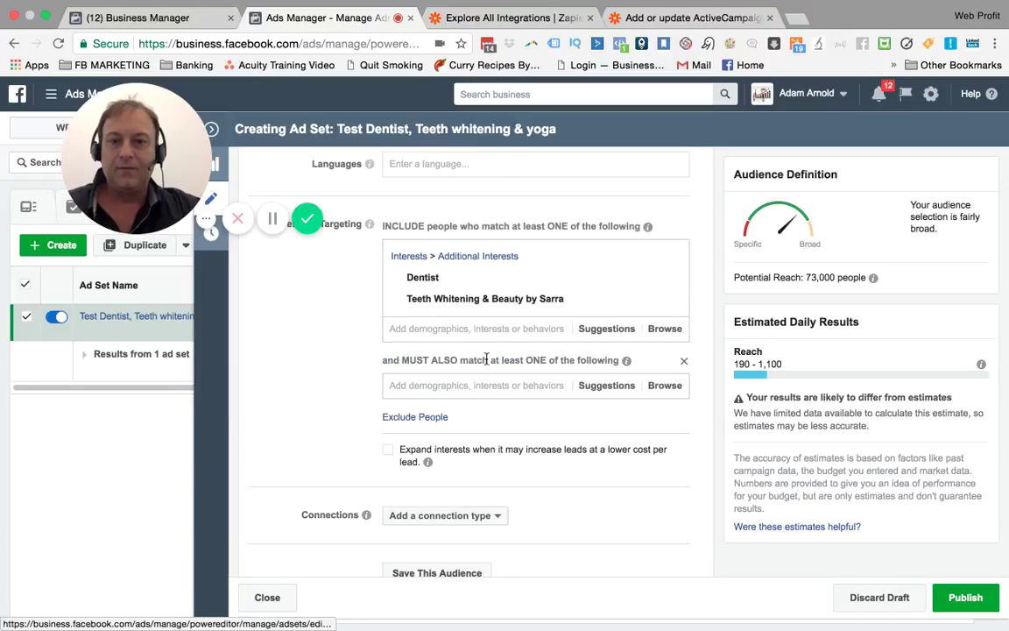
pyautogui.click(617, 390)
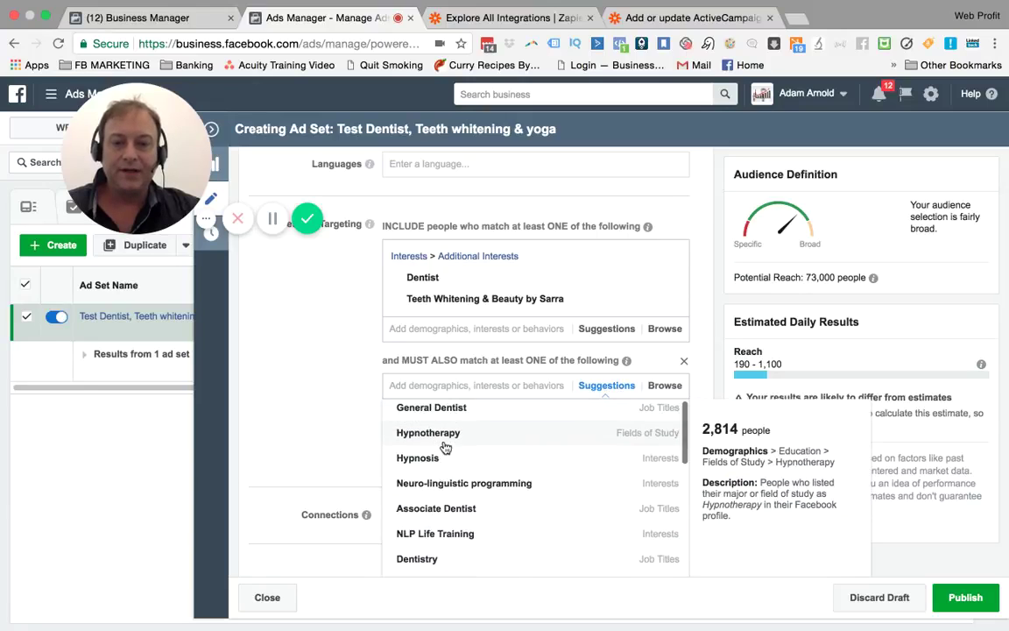
pyautogui.click(663, 387)
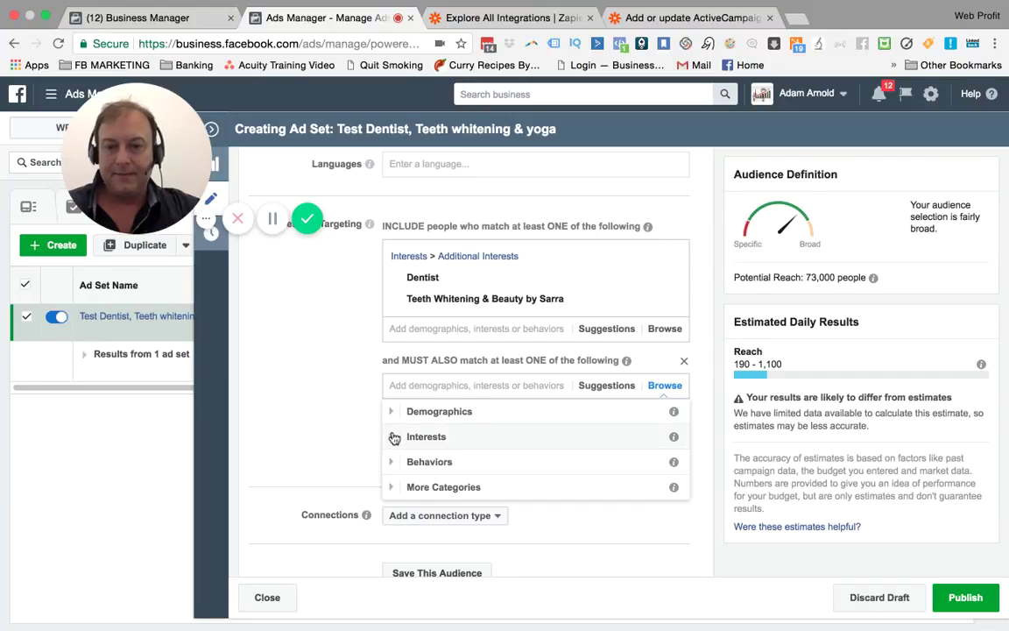
pyautogui.click(420, 436)
pyautogui.scroll(-1, 436, 462)
pyautogui.scroll(-1, 436, 464)
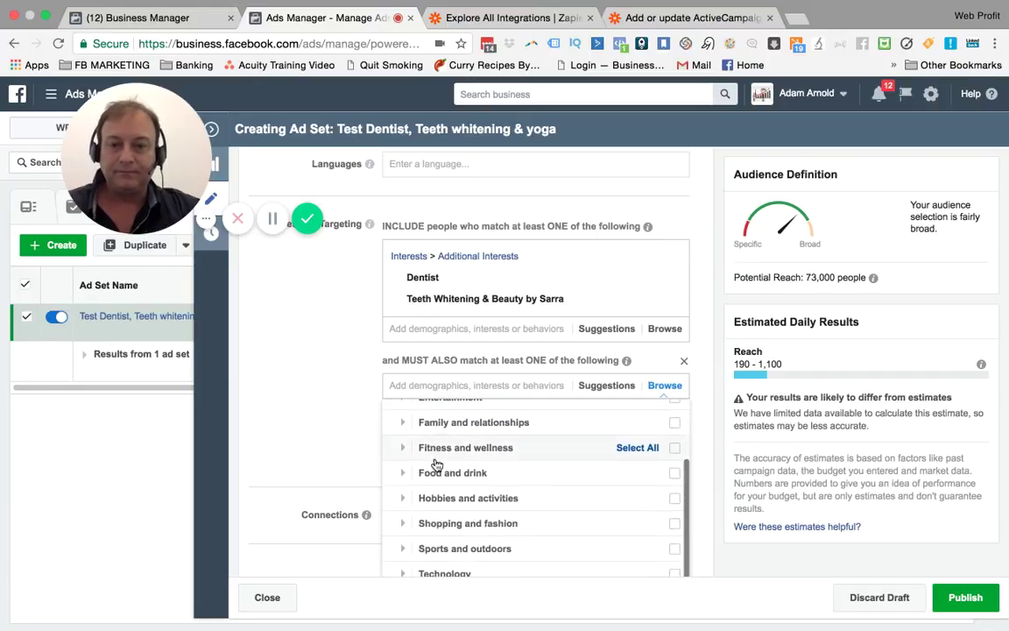
pyautogui.click(405, 446)
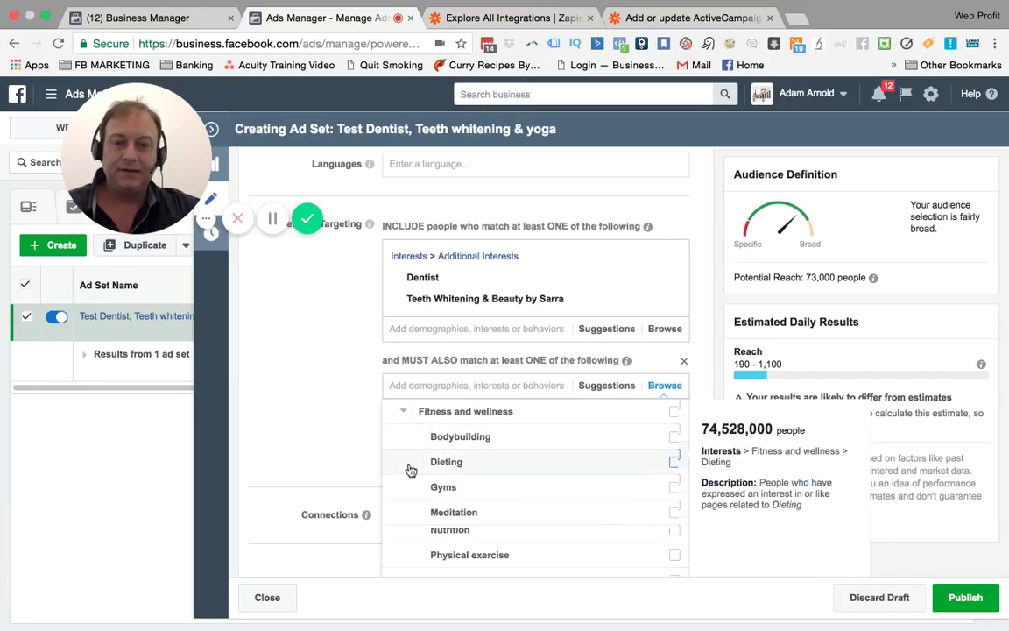
pyautogui.scroll(-4, 410, 464)
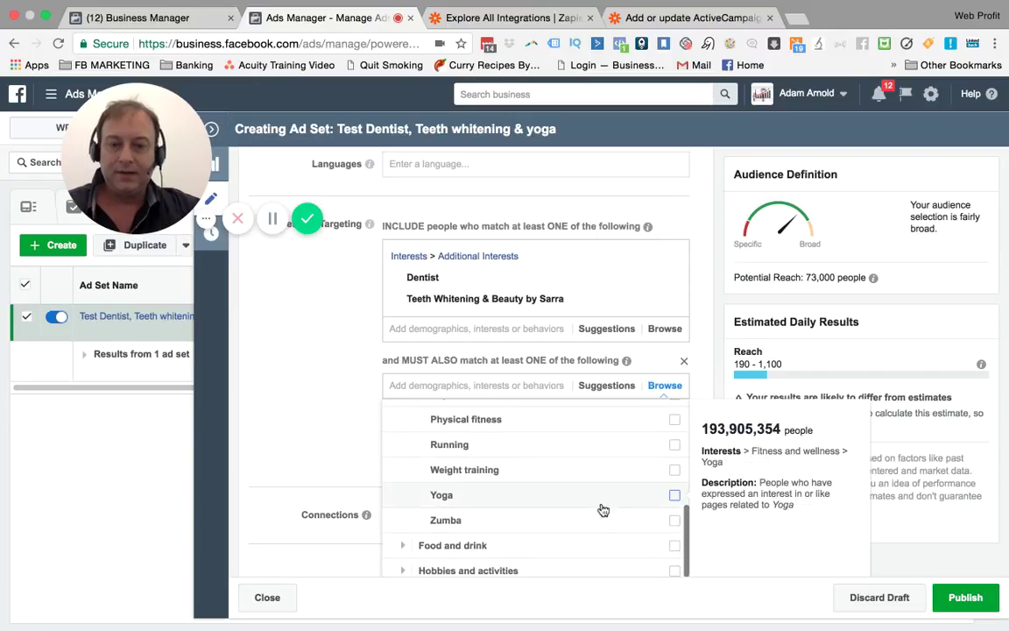
pyautogui.click(673, 495)
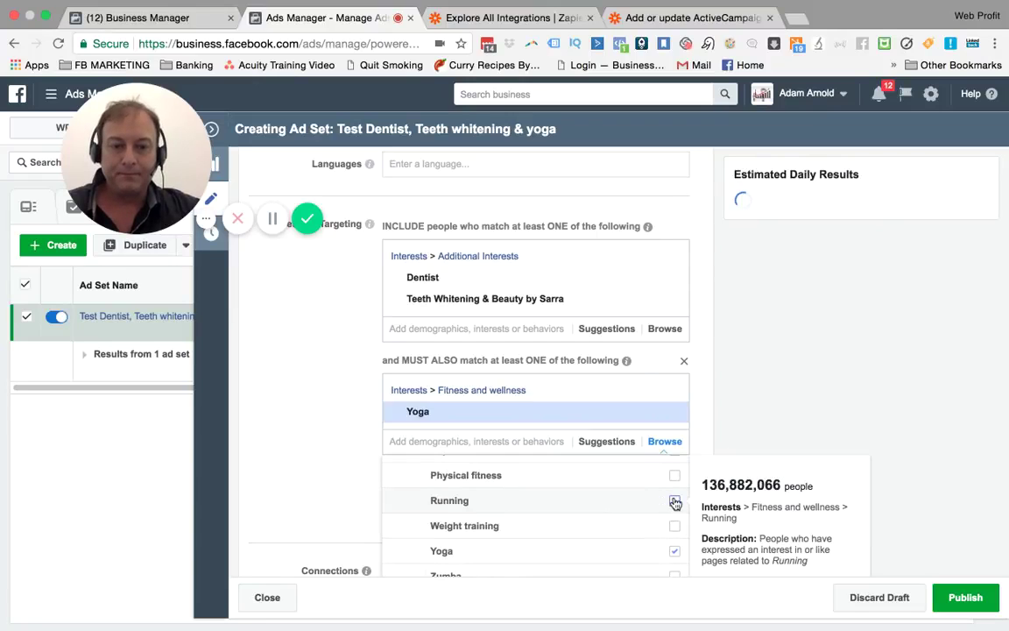
pyautogui.click(292, 419)
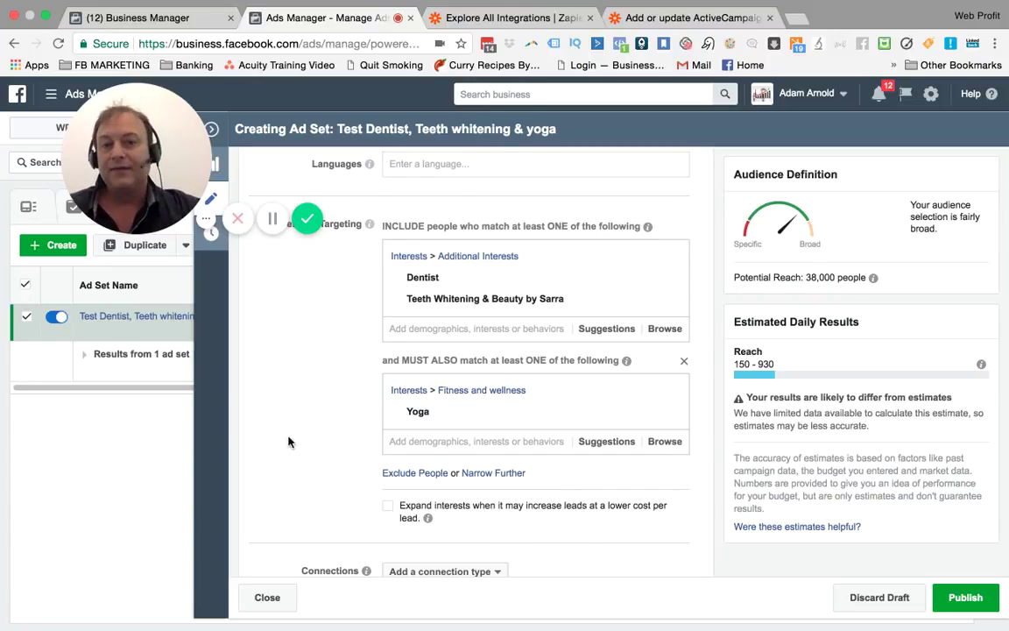
# Change the ad set's budget type to Daily Budget and set the amount to $10.
pyautogui.scroll(3, 289, 441)
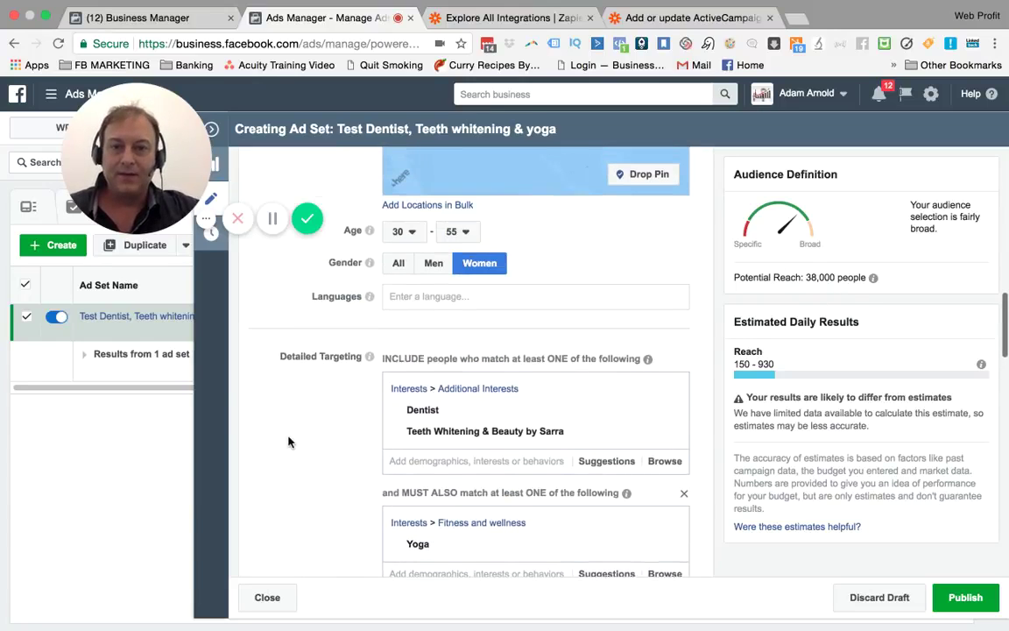
pyautogui.scroll(10, 289, 441)
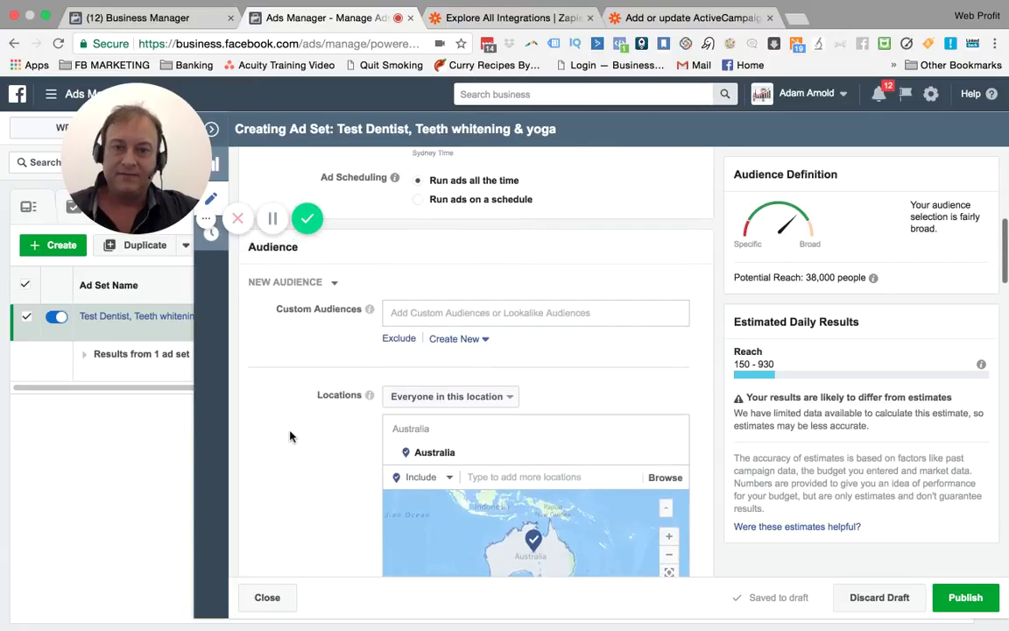
pyautogui.scroll(2, 289, 435)
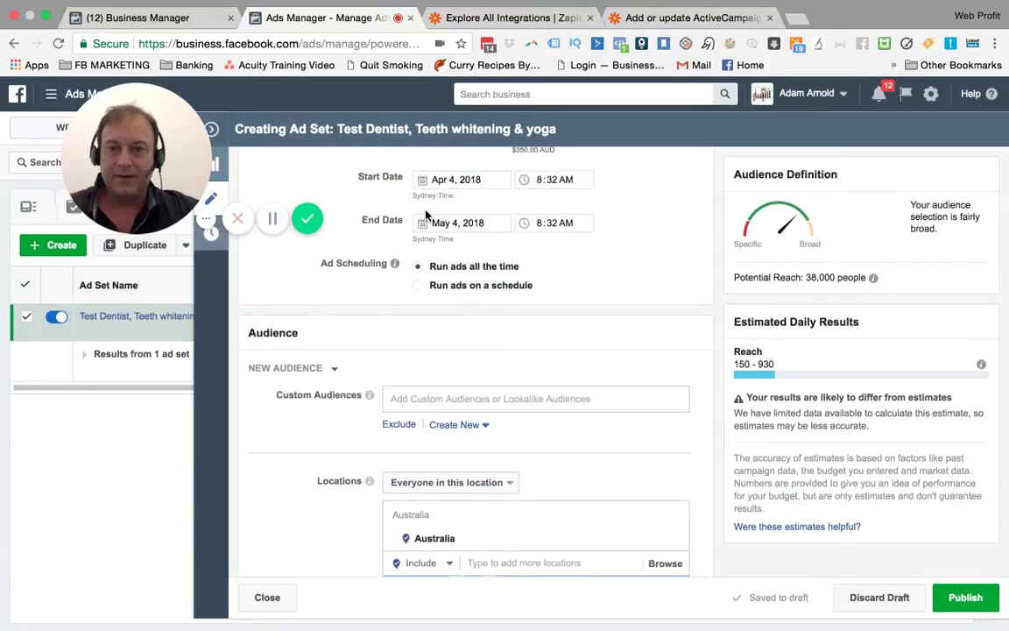
pyautogui.scroll(5, 428, 198)
pyautogui.click(472, 353)
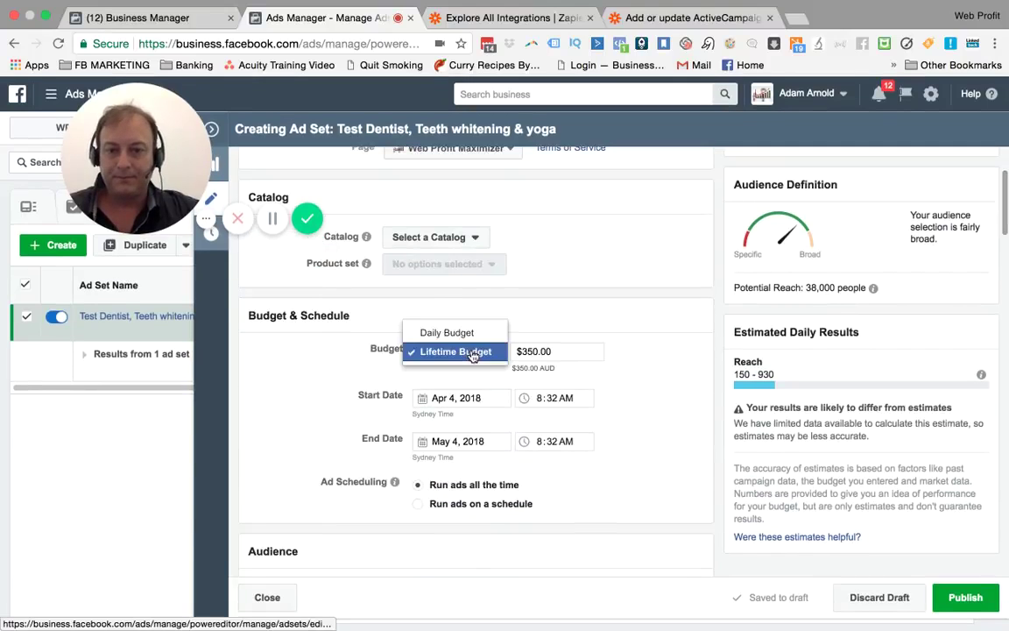
pyautogui.click(465, 332)
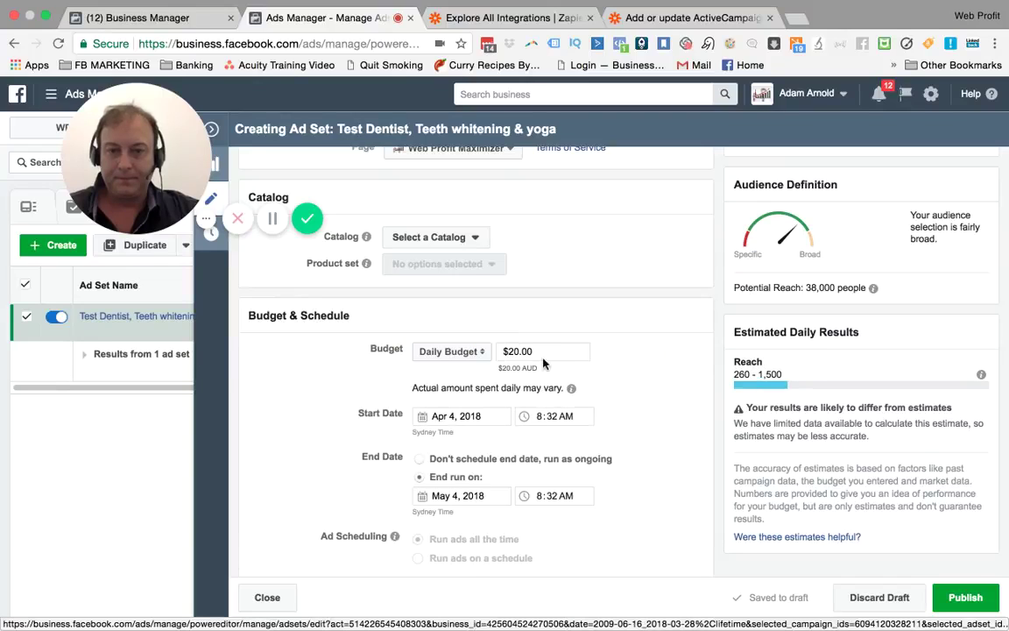
pyautogui.click(553, 349)
pyautogui.write('10')
pyautogui.press('Tab')
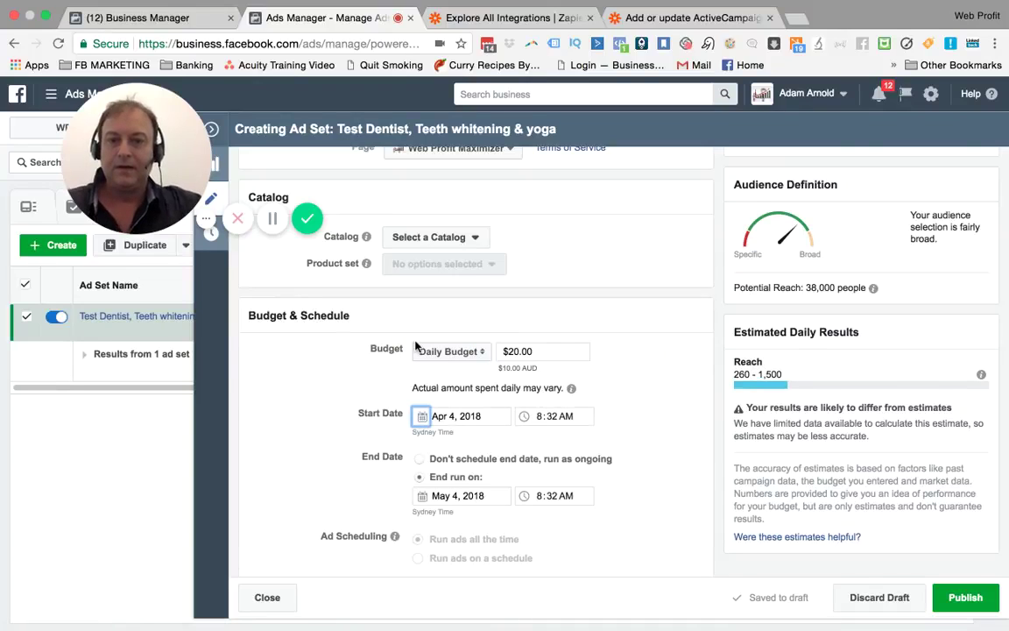
# Set the ad set to run as ongoing without a scheduled end date.
pyautogui.scroll(3, 333, 367)
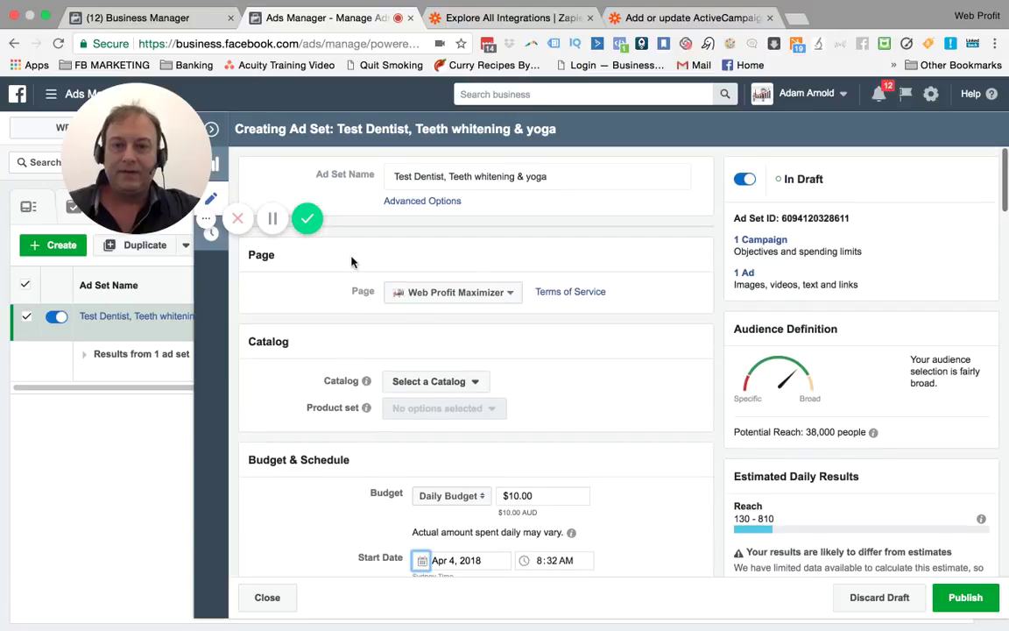
pyautogui.scroll(-1, 340, 326)
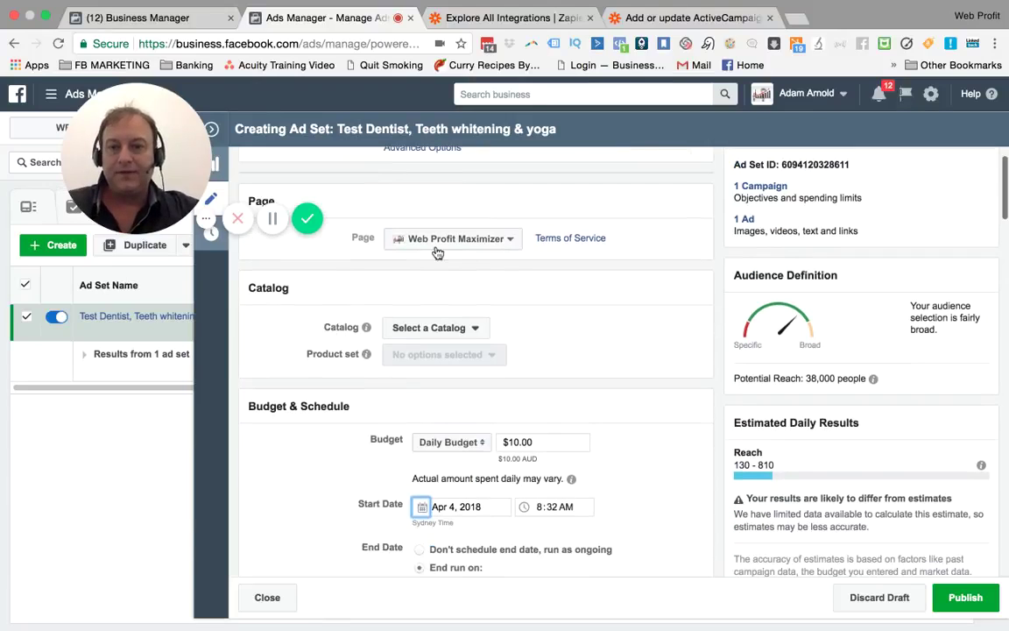
pyautogui.scroll(-3, 324, 333)
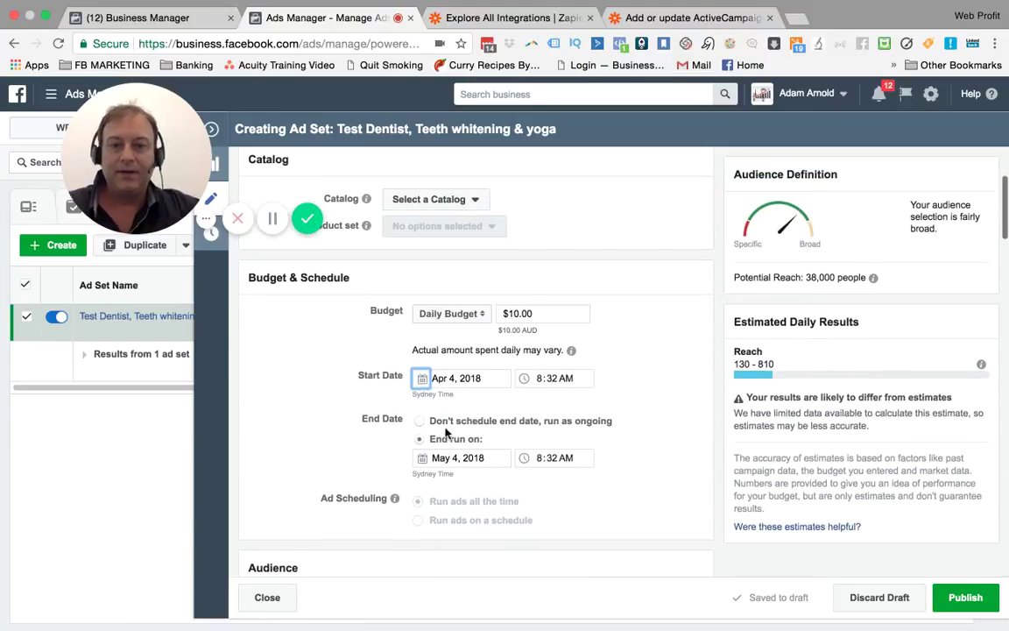
pyautogui.scroll(-2, 344, 437)
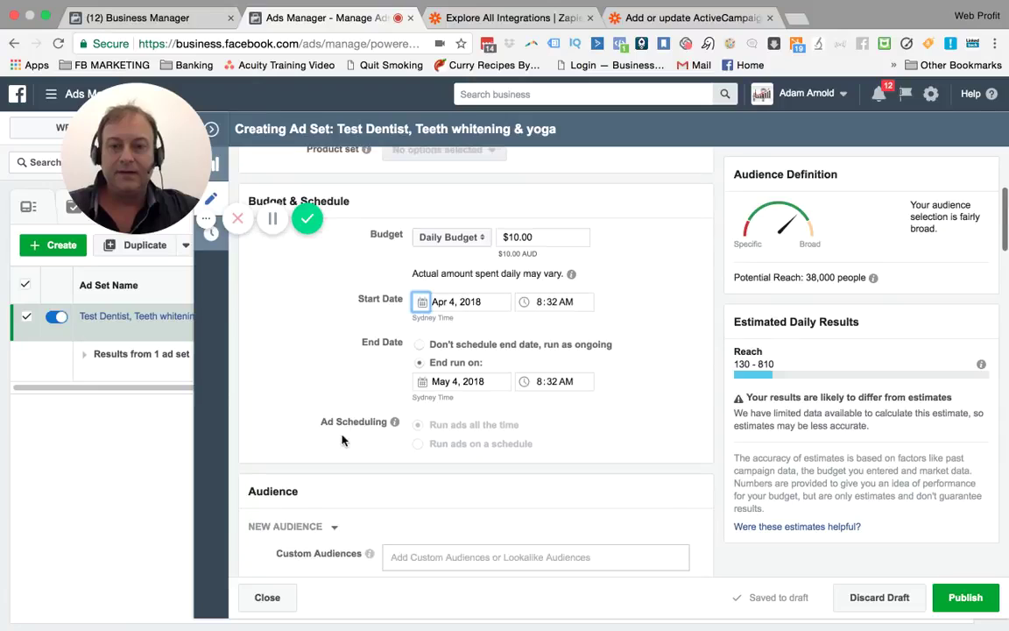
pyautogui.click(420, 345)
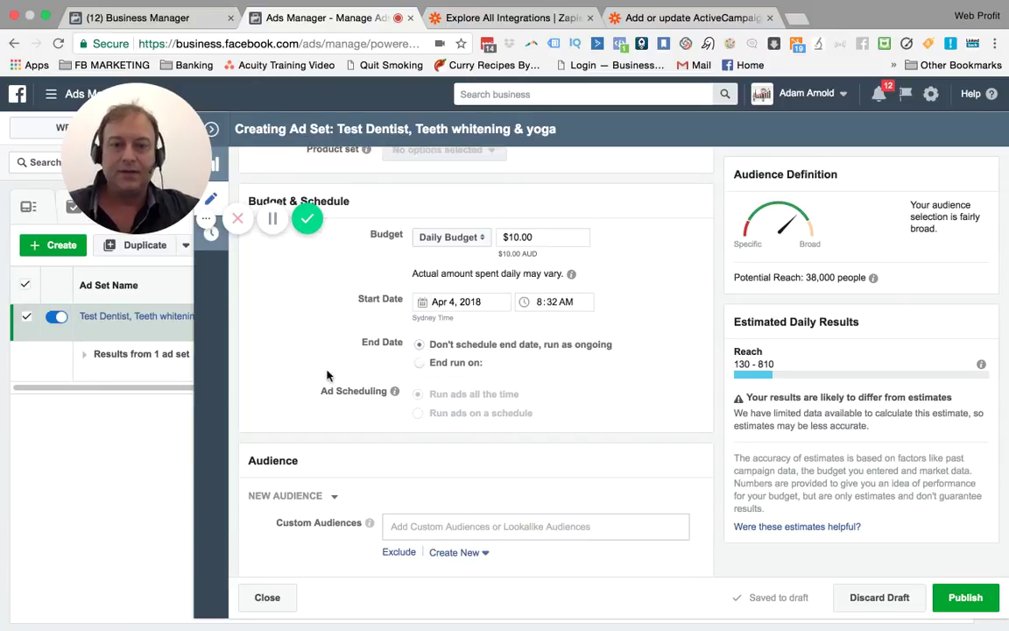
# Review the ad set's audience settings, from location, age and gender through detailed targeting to connections.
pyautogui.scroll(-1, 327, 375)
pyautogui.scroll(-8, 327, 375)
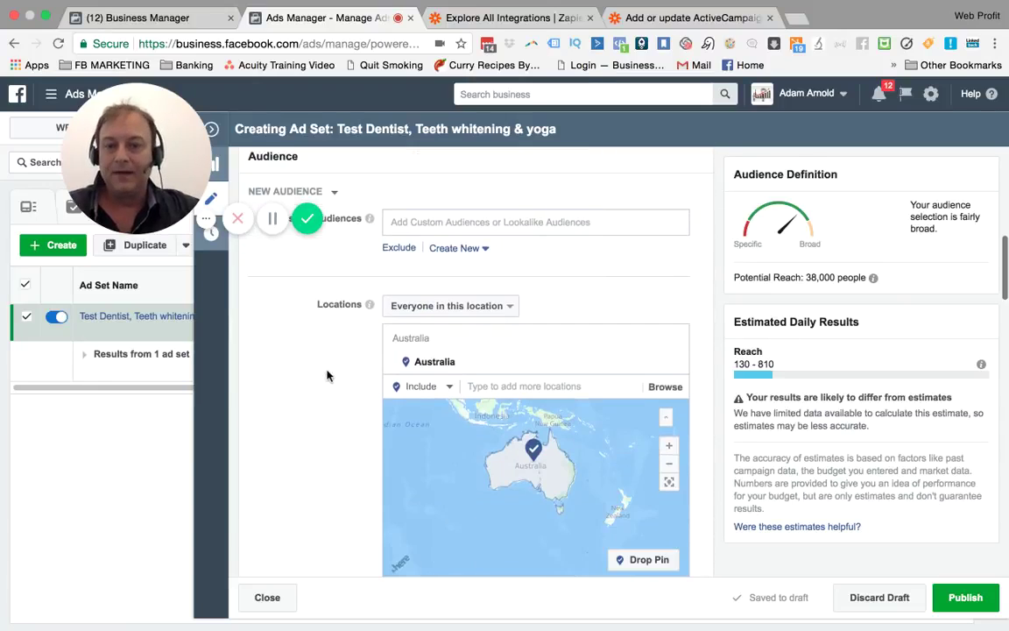
pyautogui.scroll(-5, 327, 375)
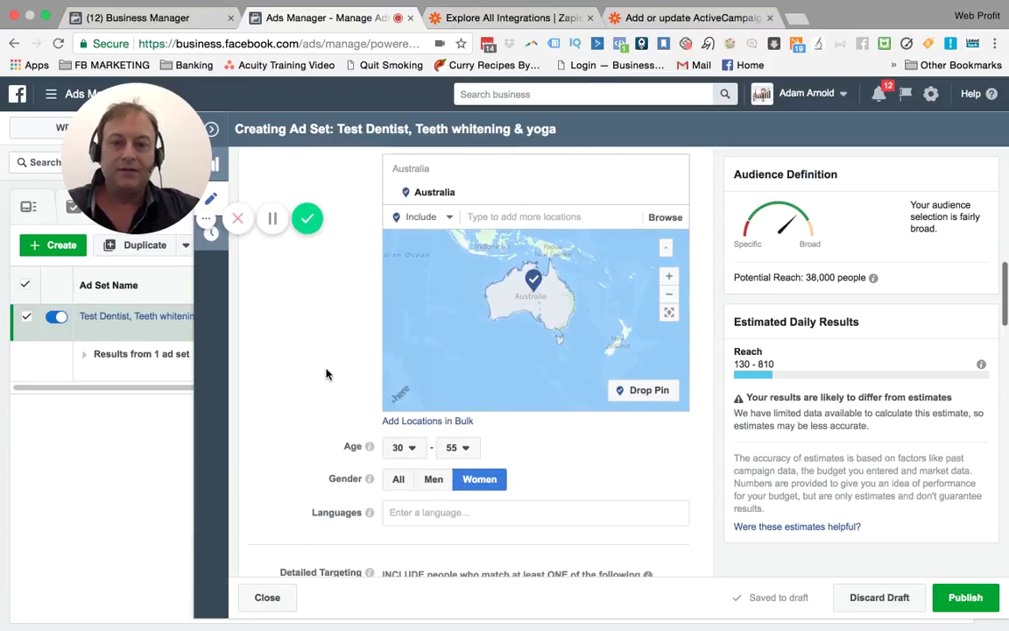
pyautogui.scroll(-7, 326, 374)
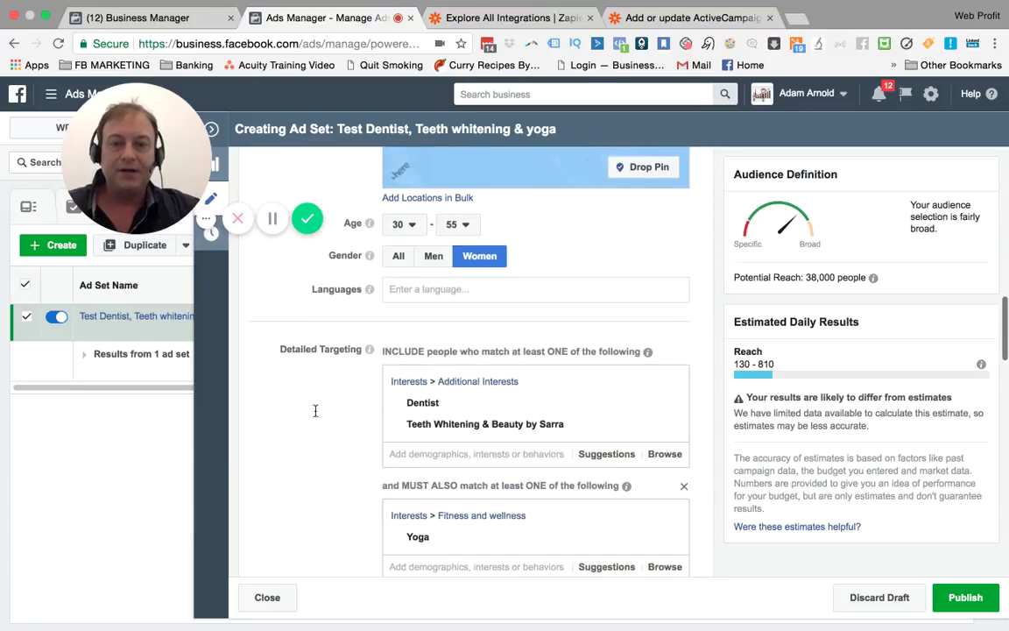
pyautogui.scroll(-1, 316, 415)
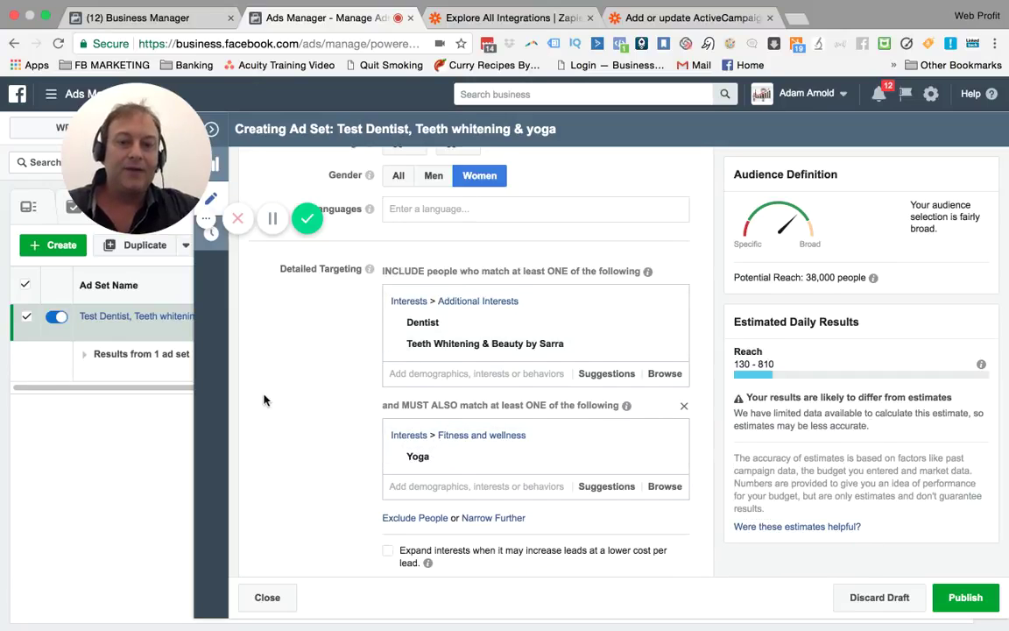
pyautogui.scroll(-3, 327, 457)
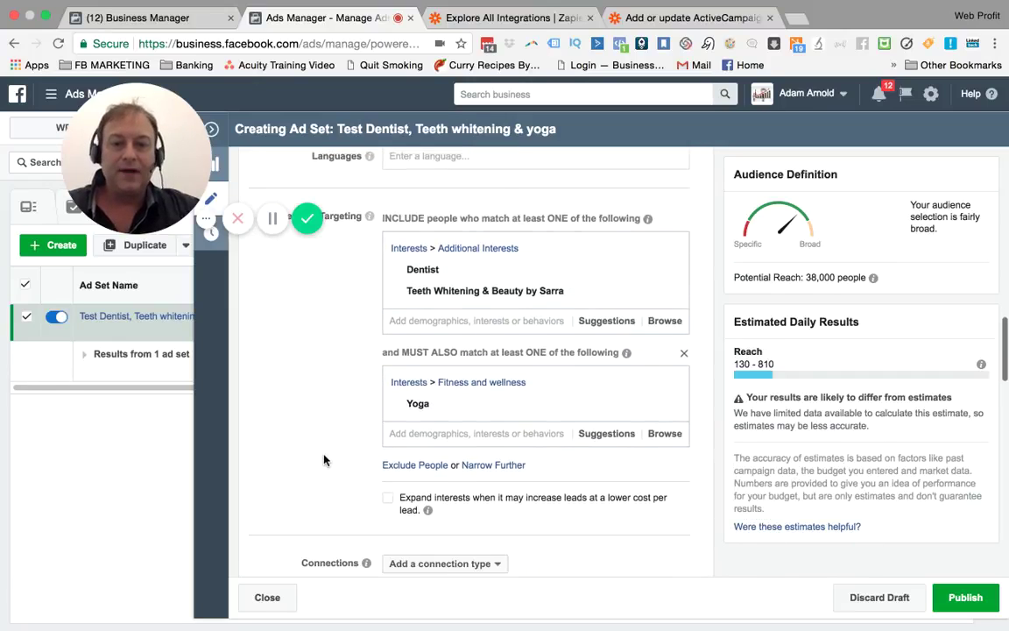
pyautogui.scroll(-6, 324, 459)
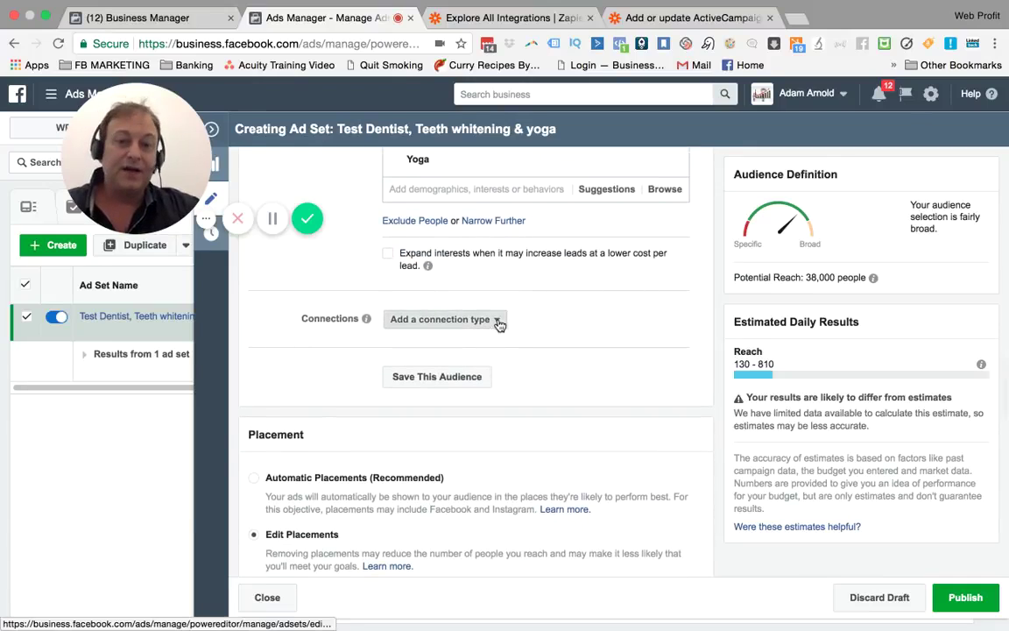
# Examine the connection types offered for Facebook Pages and Apps without choosing any.
pyautogui.click(497, 320)
pyautogui.moveTo(464, 230)
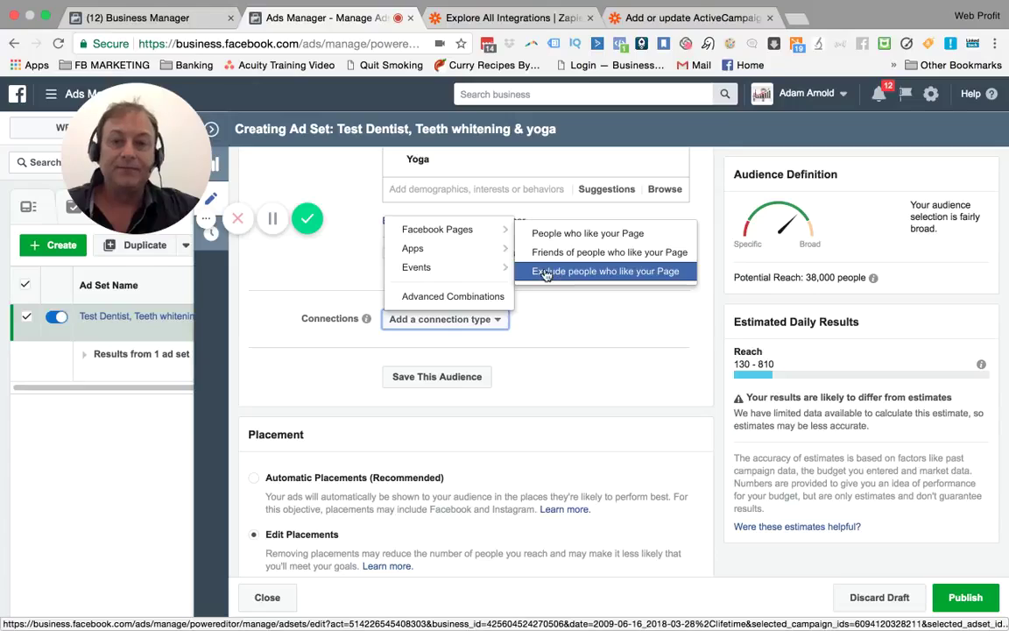
pyautogui.moveTo(488, 254)
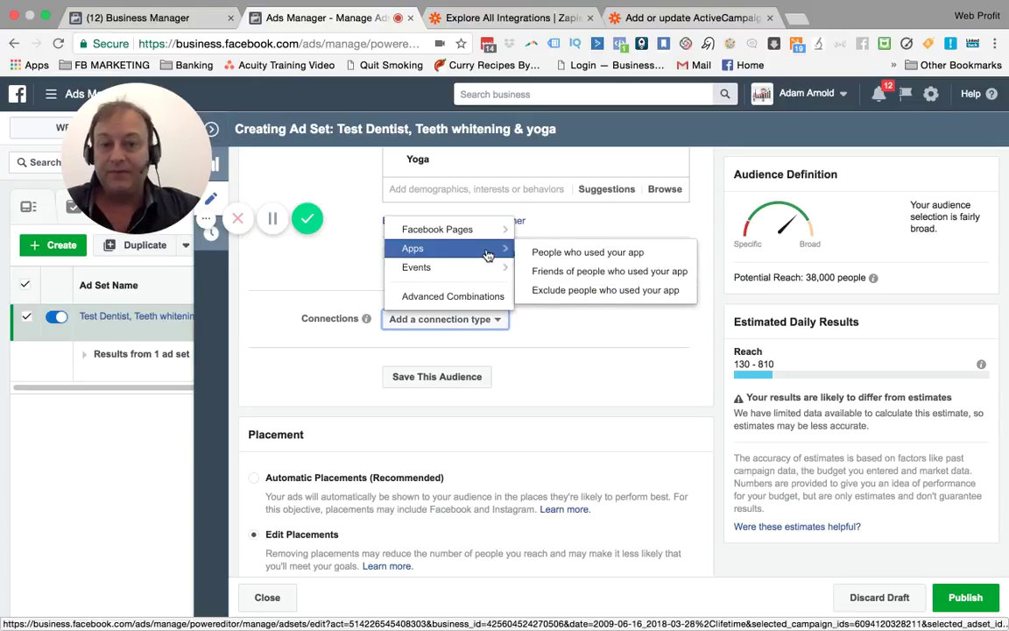
pyautogui.click(292, 360)
# Review the Placement section's device types and the Facebook and Instagram platform placements.
pyautogui.scroll(-1, 291, 359)
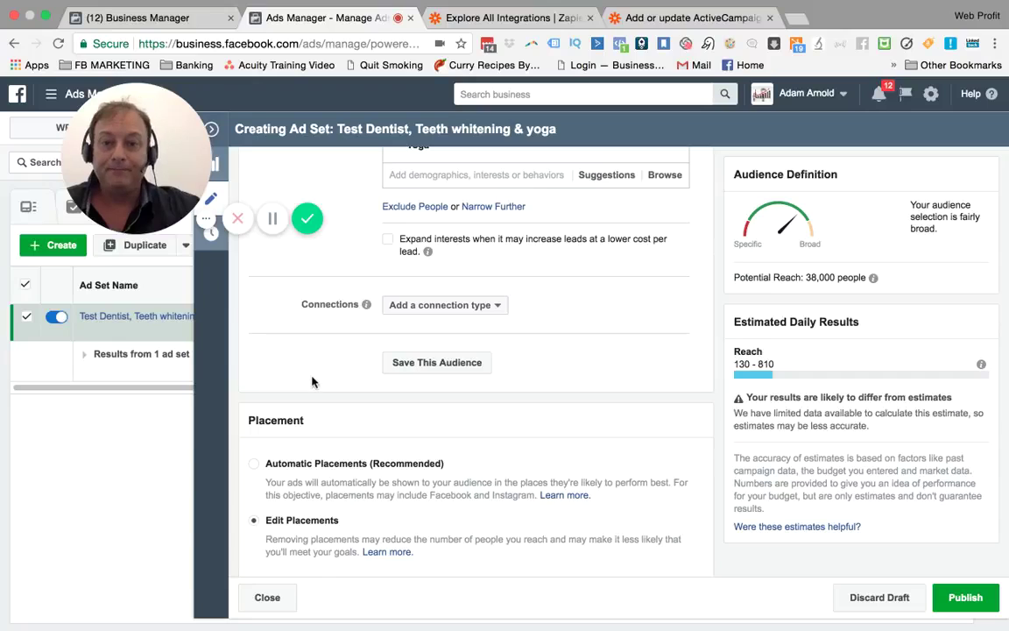
pyautogui.scroll(-3, 314, 382)
pyautogui.scroll(-2, 313, 381)
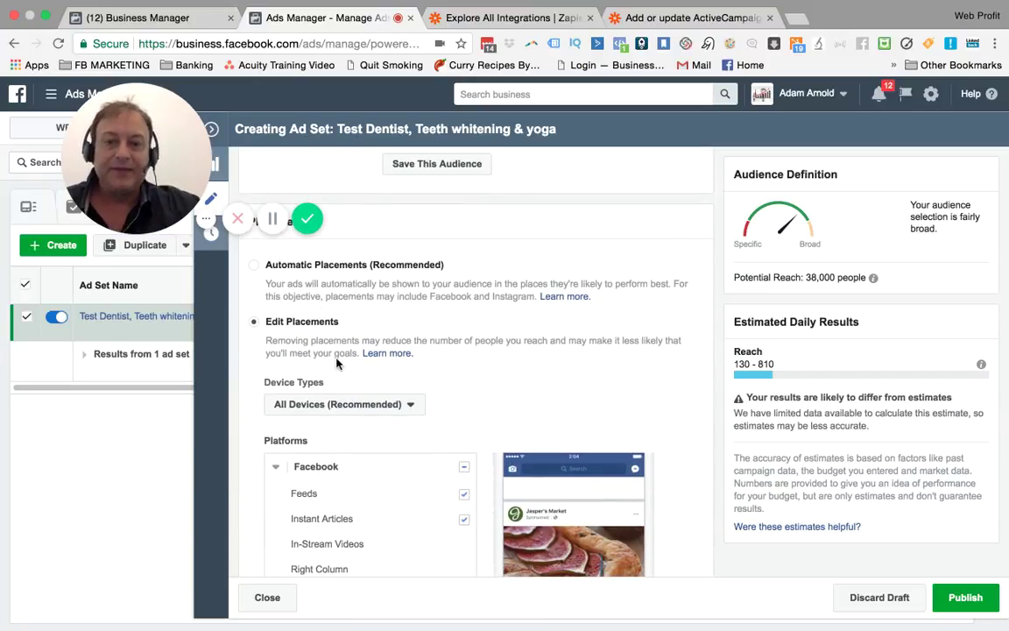
pyautogui.scroll(-1, 334, 361)
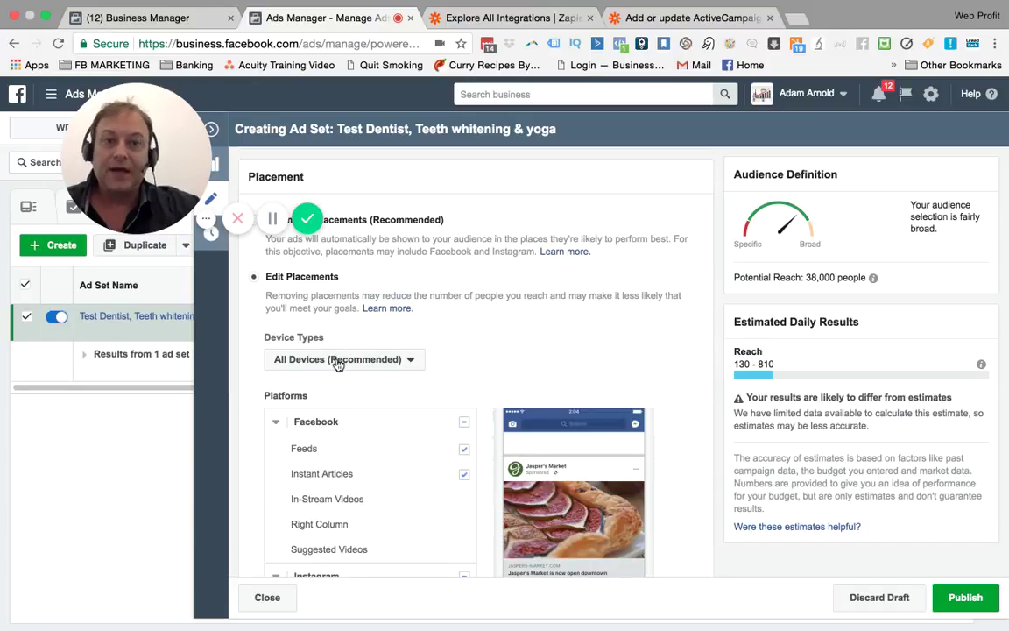
pyautogui.scroll(-1, 346, 447)
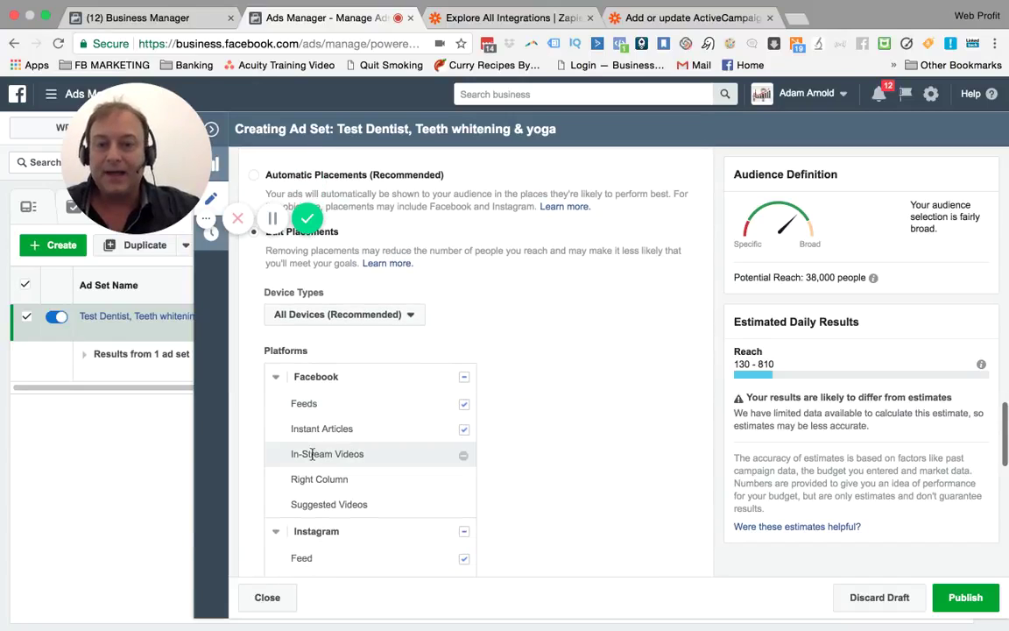
pyautogui.scroll(-1, 483, 357)
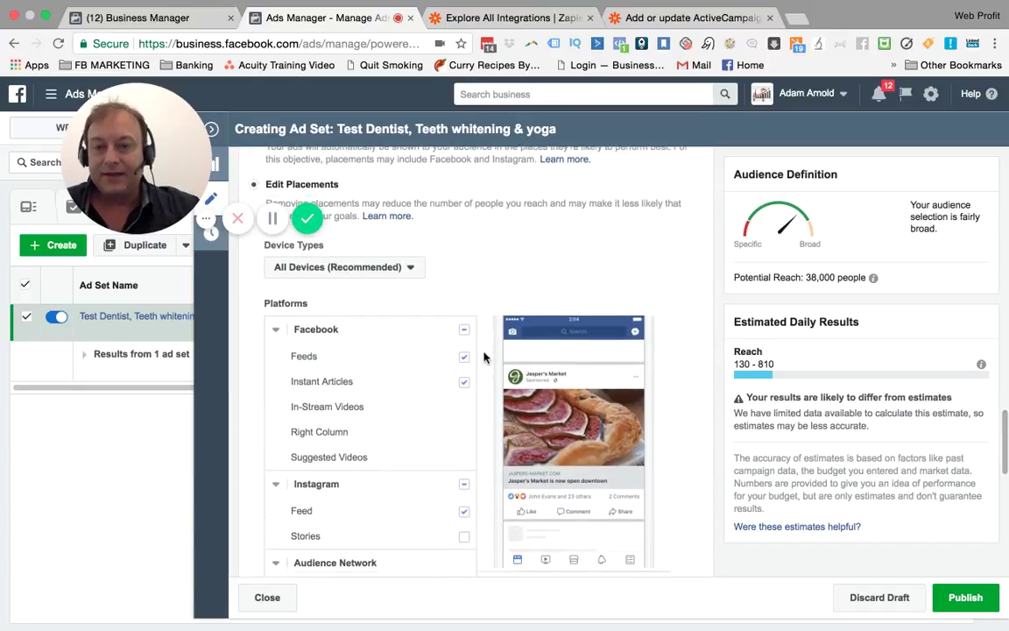
pyautogui.scroll(-1, 255, 366)
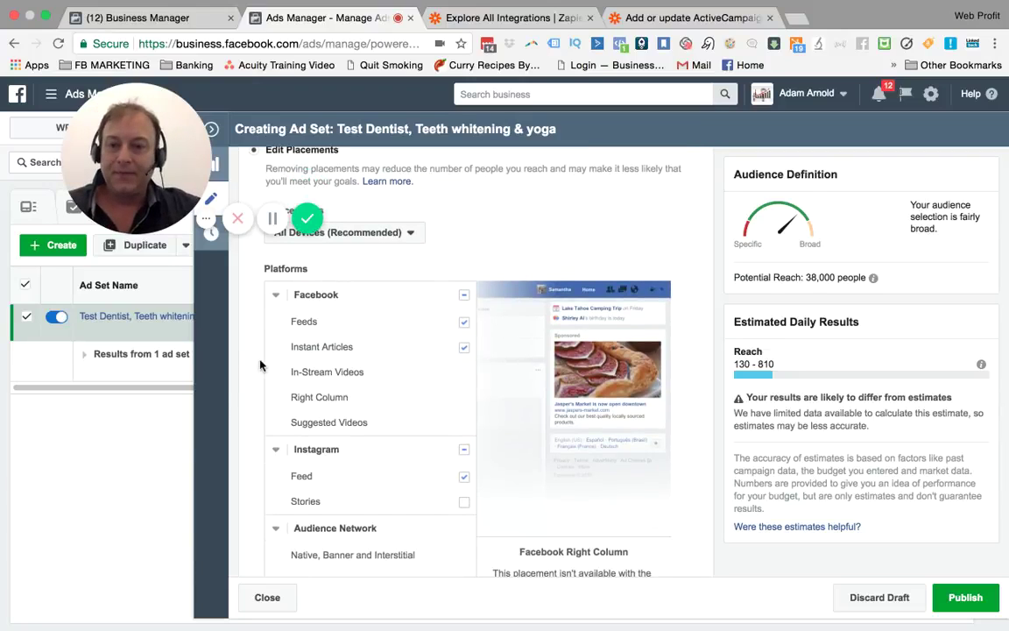
# Try excluding the Facebook Instant Articles placement and including Instagram Stories, restoring each original selection.
pyautogui.click(464, 348)
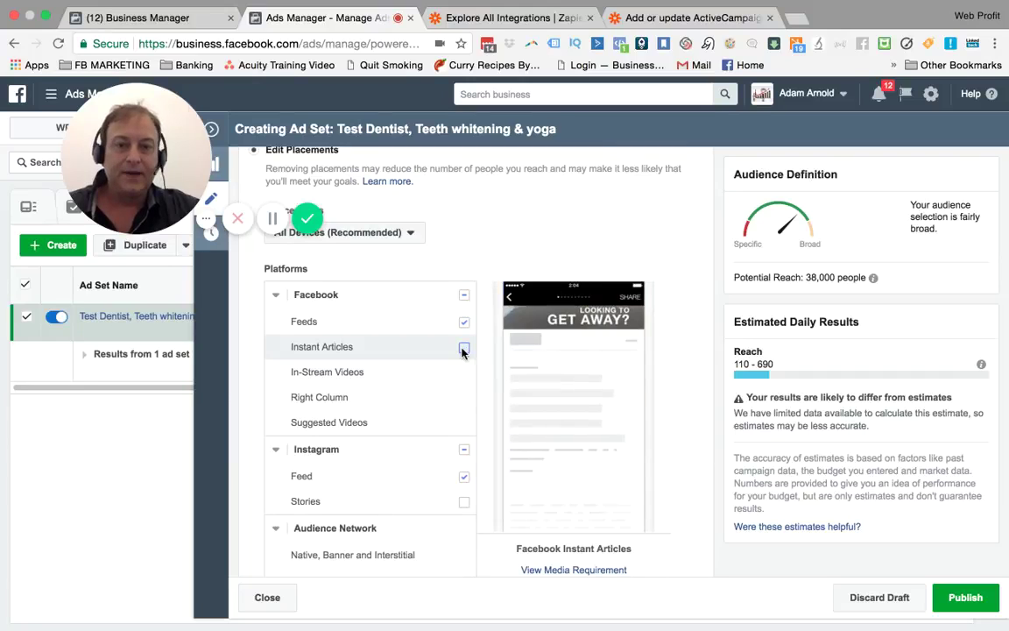
pyautogui.click(464, 349)
pyautogui.scroll(-2, 304, 375)
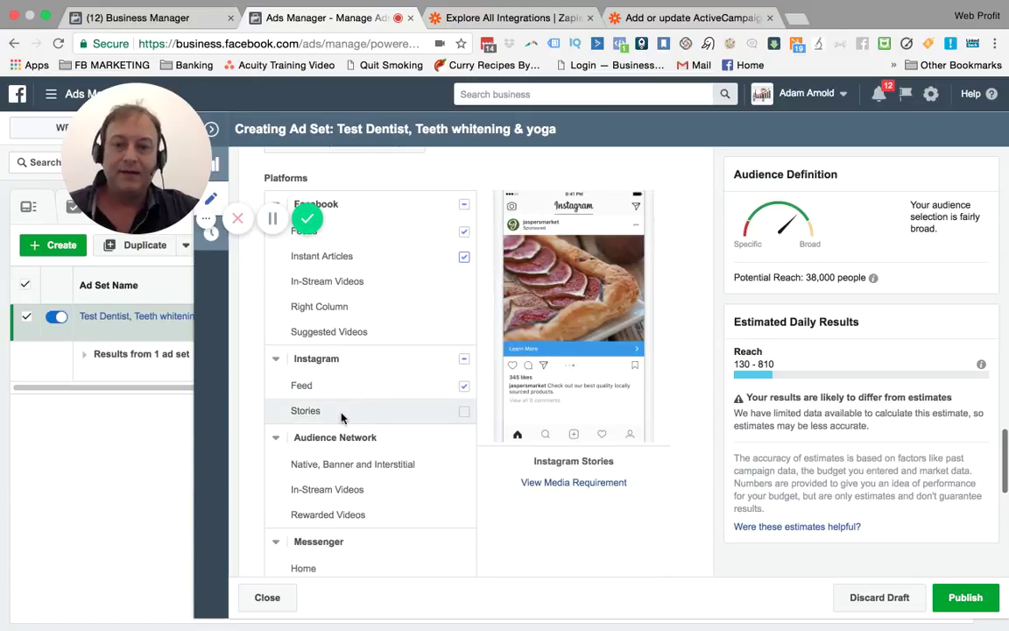
pyautogui.scroll(-2, 342, 415)
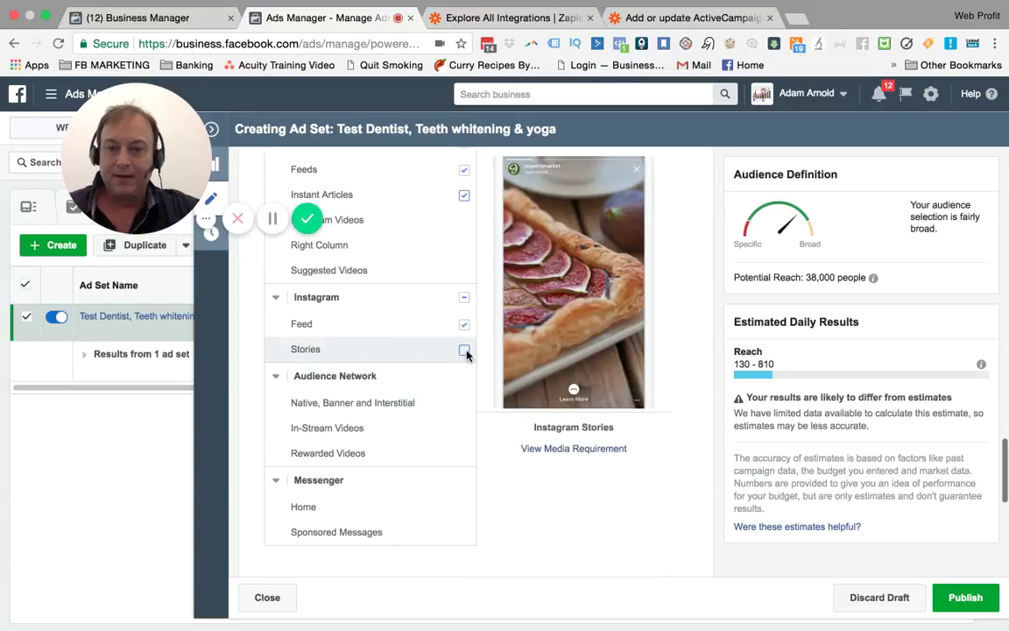
pyautogui.click(464, 349)
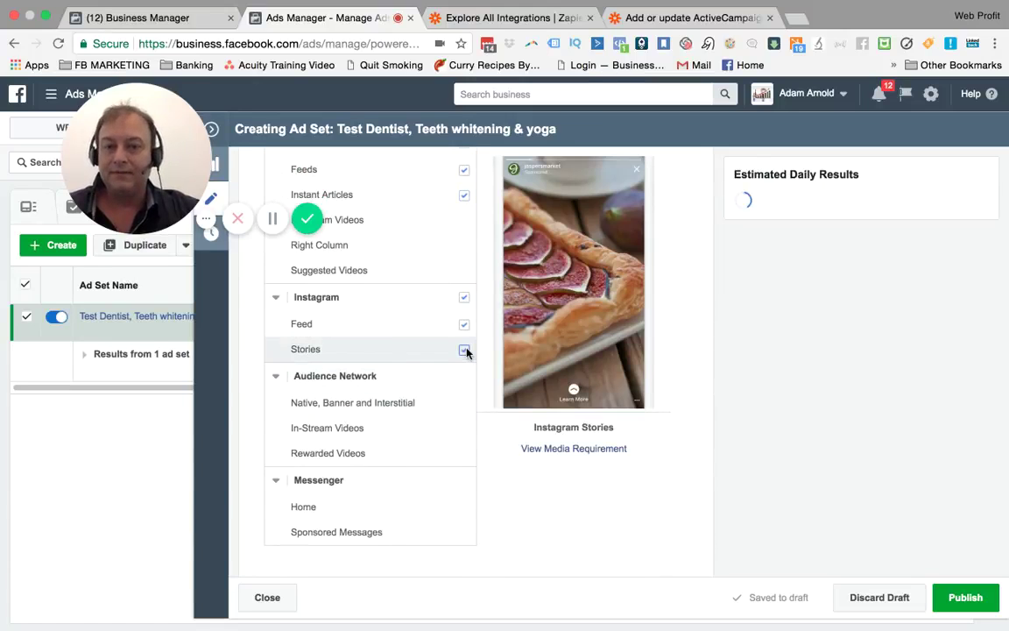
pyautogui.click(467, 351)
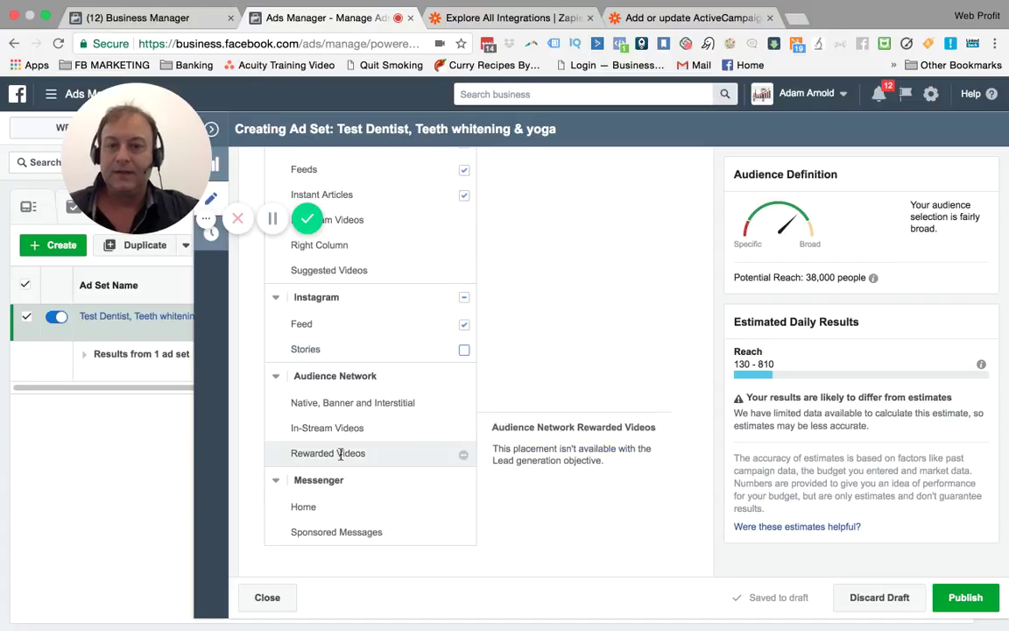
# Check the Audience Network and Messenger placements and the operating system choices for specific mobile devices.
pyautogui.scroll(-1, 293, 450)
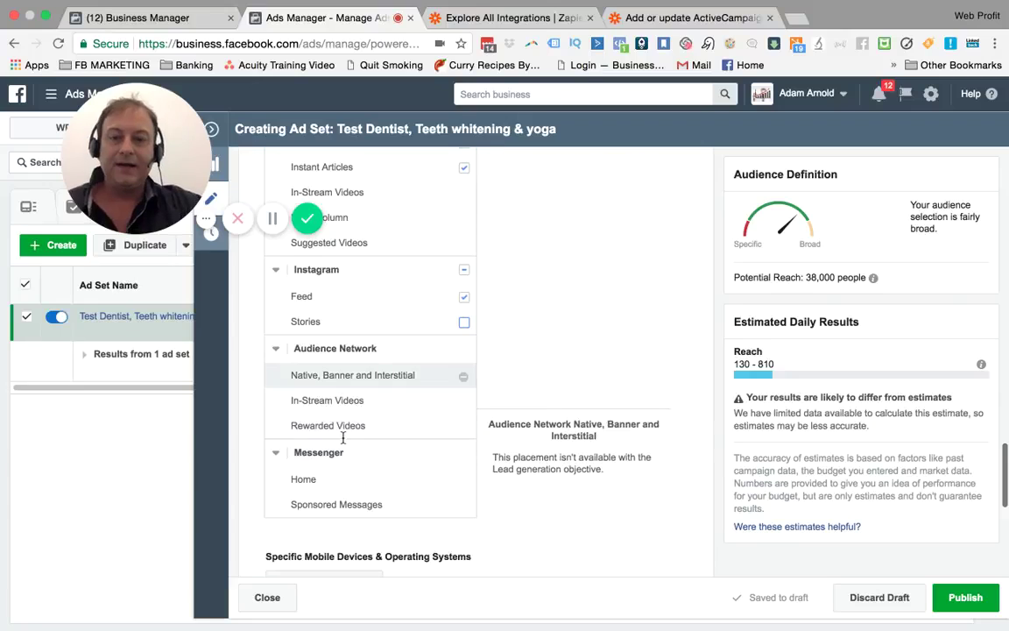
pyautogui.scroll(-1, 346, 453)
pyautogui.scroll(-2, 345, 453)
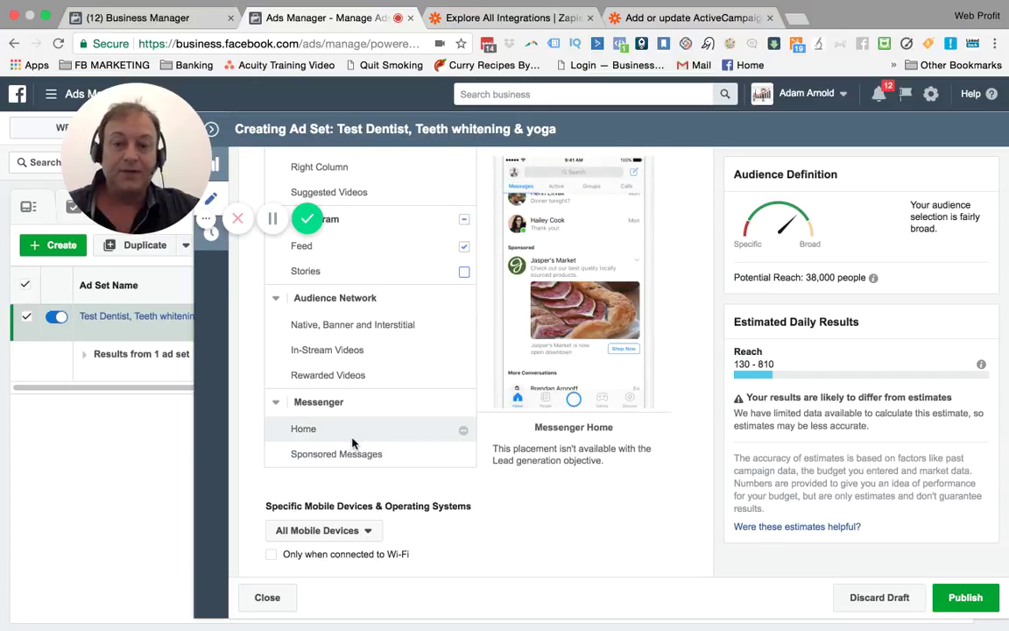
pyautogui.scroll(-1, 354, 444)
pyautogui.scroll(-5, 354, 445)
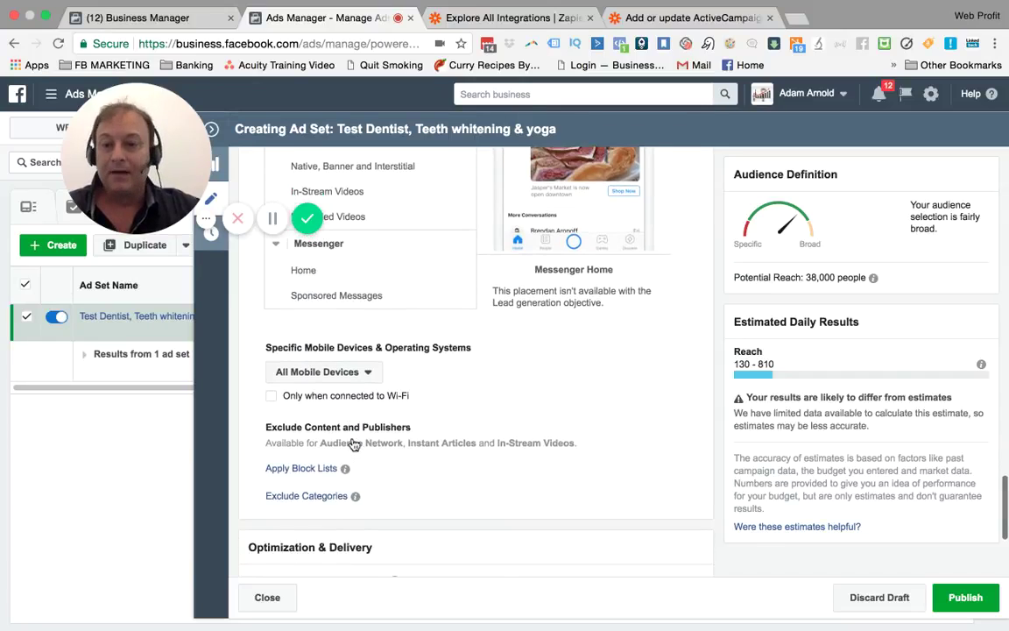
pyautogui.click(368, 360)
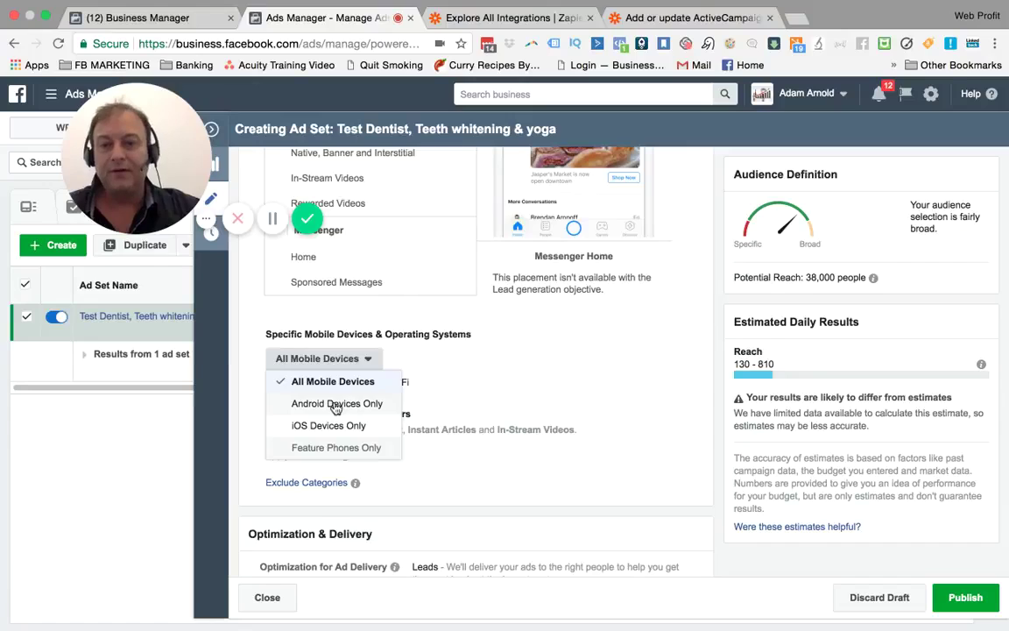
pyautogui.click(468, 334)
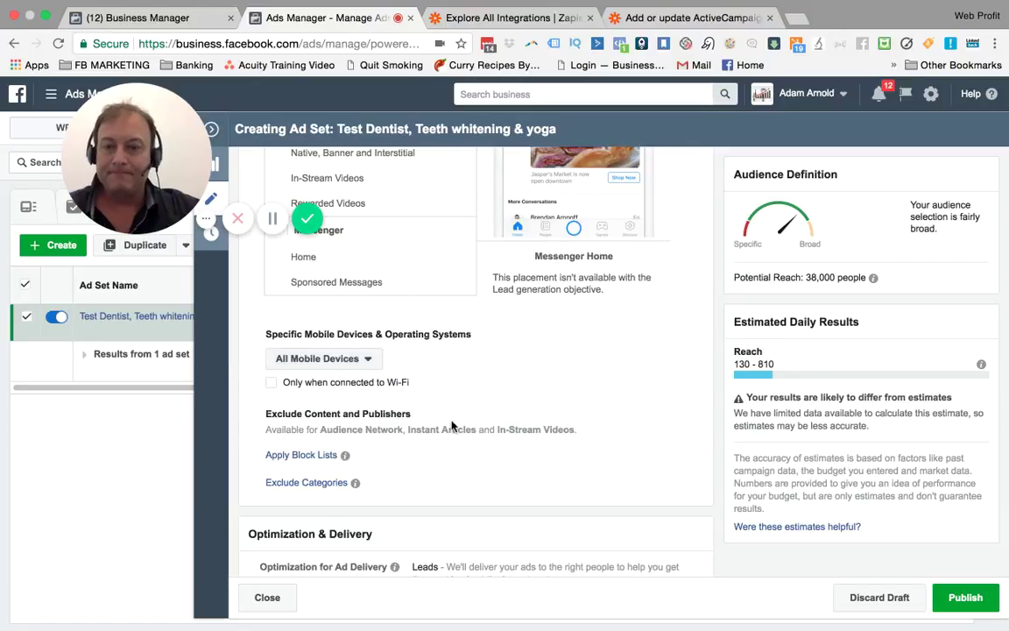
# Review the block list and category exclusion options and the Optimization & Delivery settings.
pyautogui.scroll(-1, 443, 473)
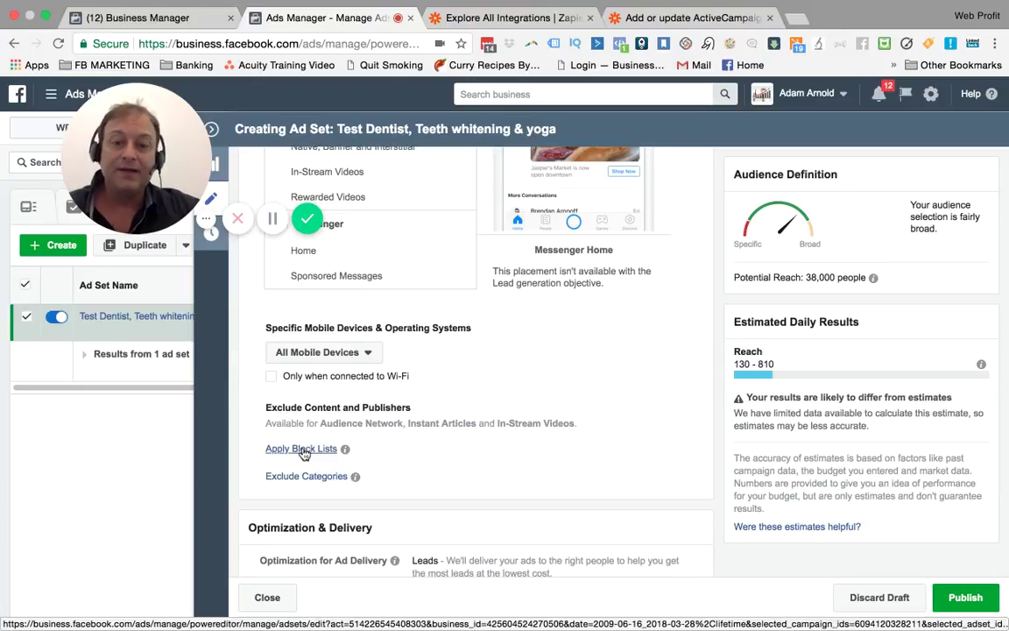
pyautogui.scroll(-1, 383, 436)
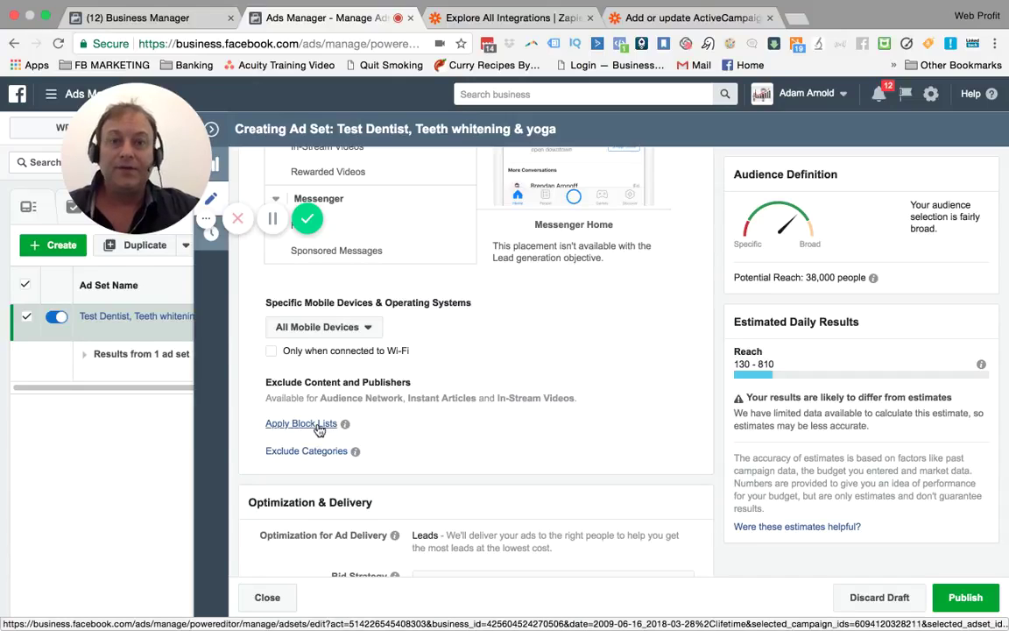
pyautogui.scroll(-1, 435, 426)
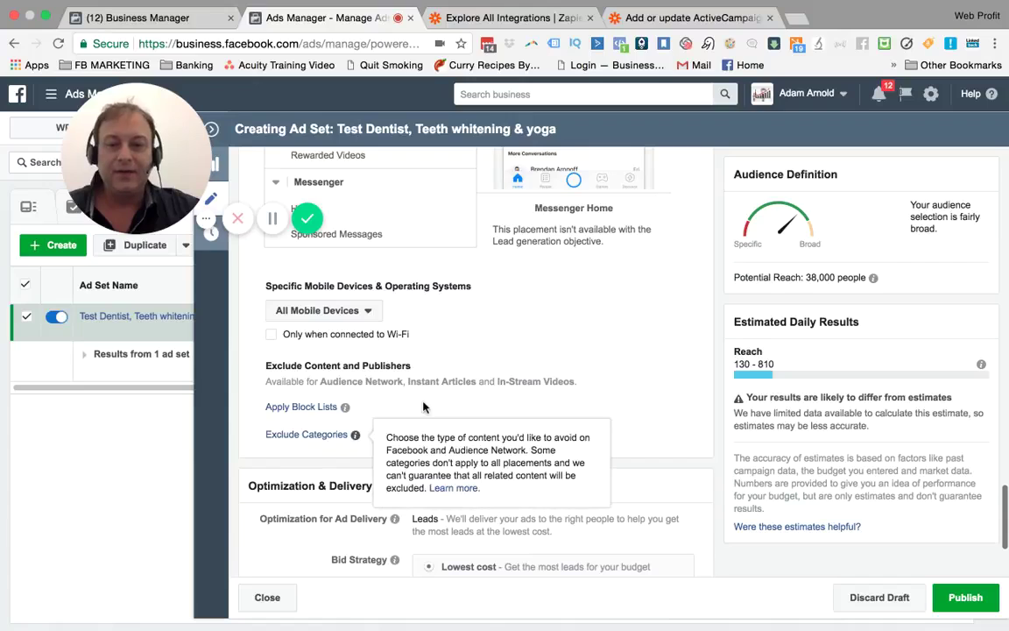
pyautogui.scroll(-3, 484, 429)
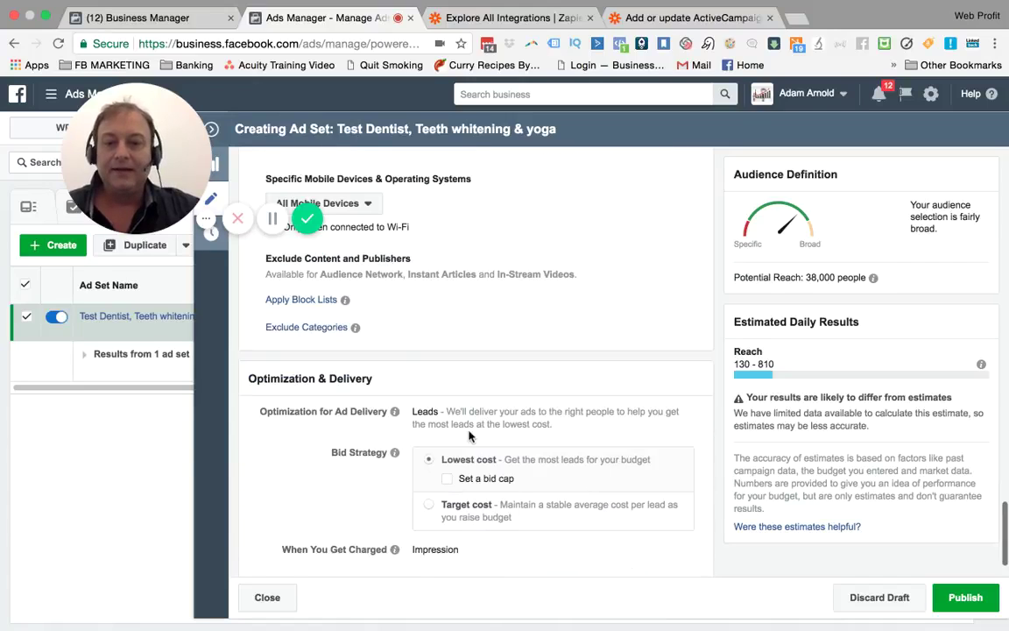
pyautogui.scroll(-1, 381, 483)
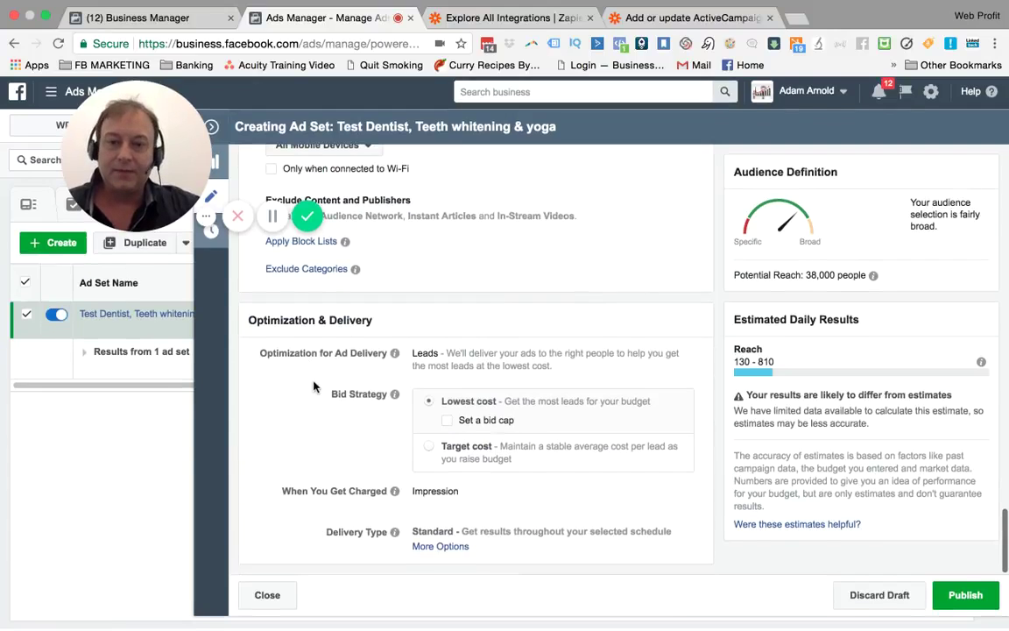
# Try a bid cap and the Target cost bid strategy, returning to Lowest cost without a cap.
pyautogui.click(448, 424)
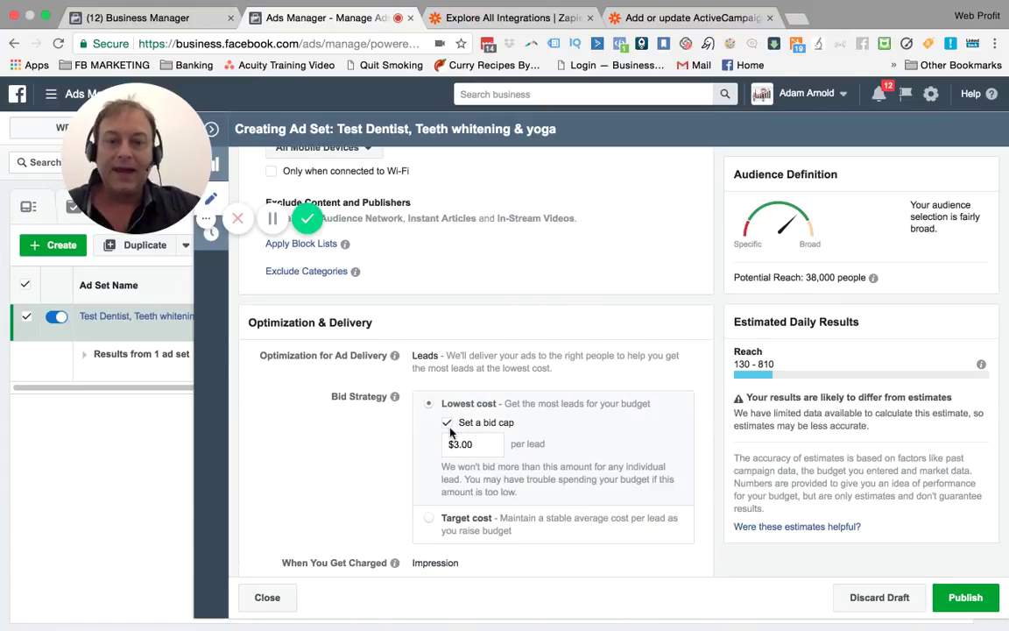
pyautogui.click(447, 424)
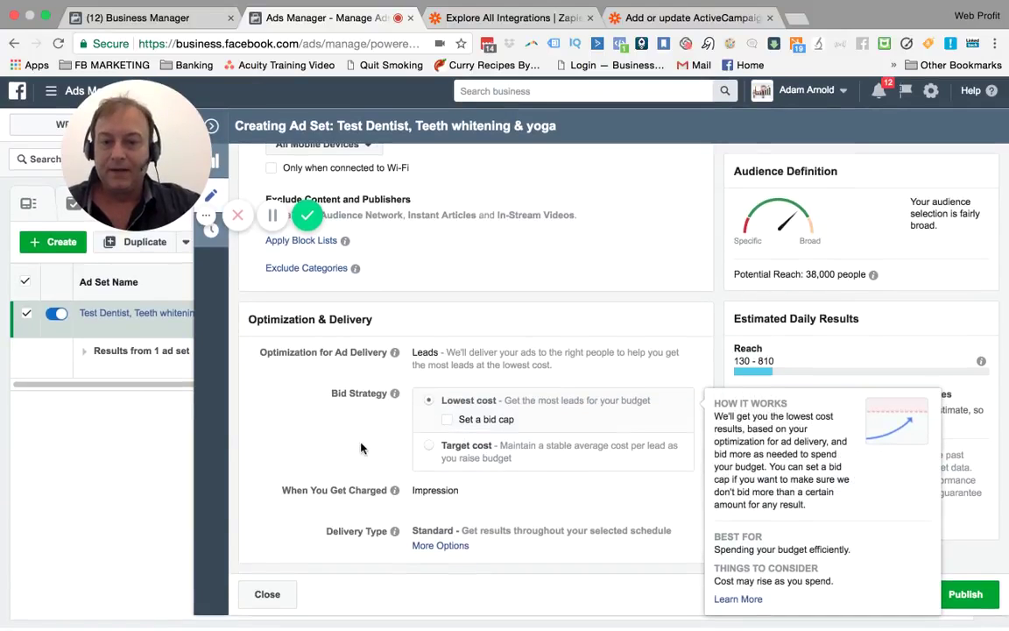
pyautogui.click(428, 449)
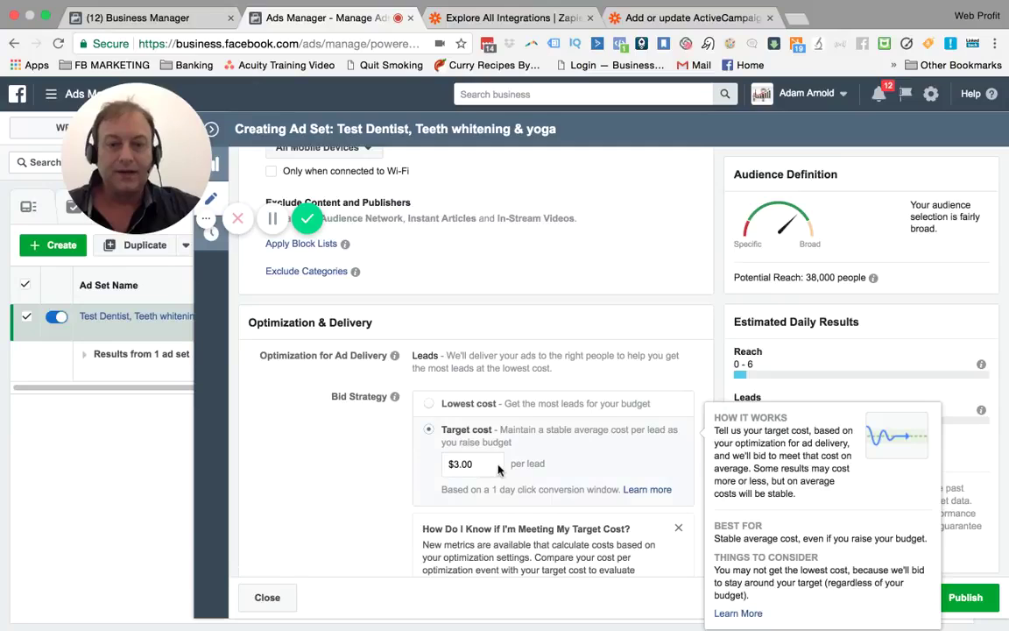
pyautogui.click(430, 404)
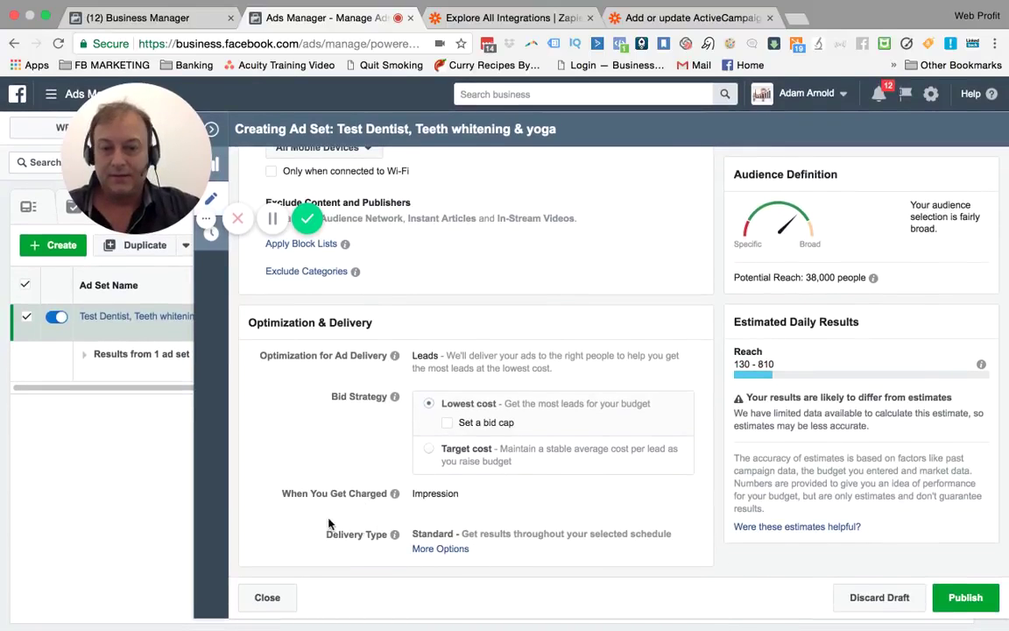
# Expand the delivery type options and check the requirement for Accelerated delivery.
pyautogui.click(437, 549)
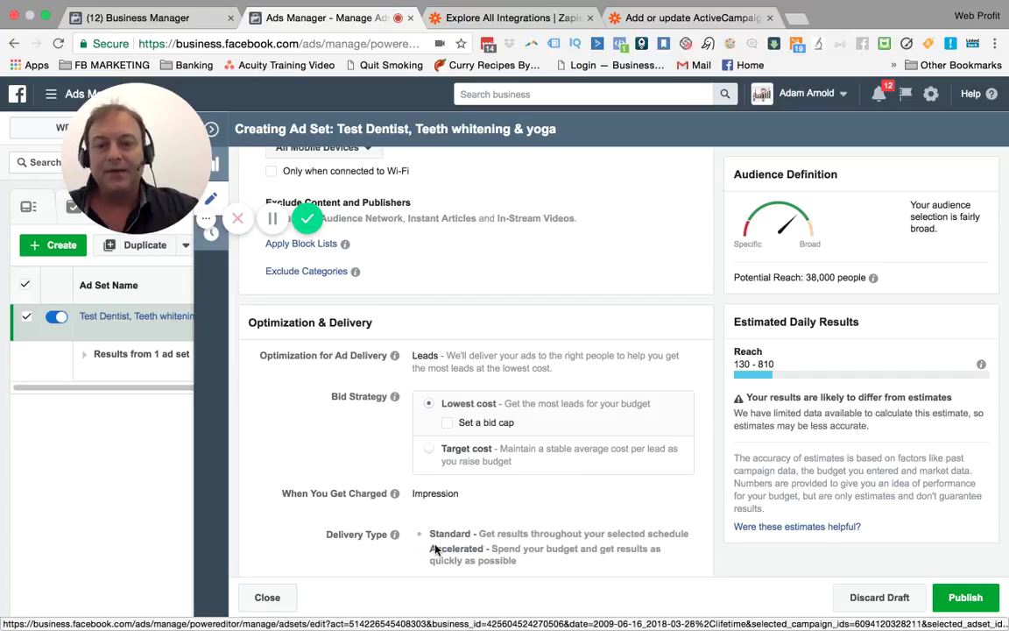
pyautogui.scroll(-1, 350, 495)
pyautogui.moveTo(423, 541)
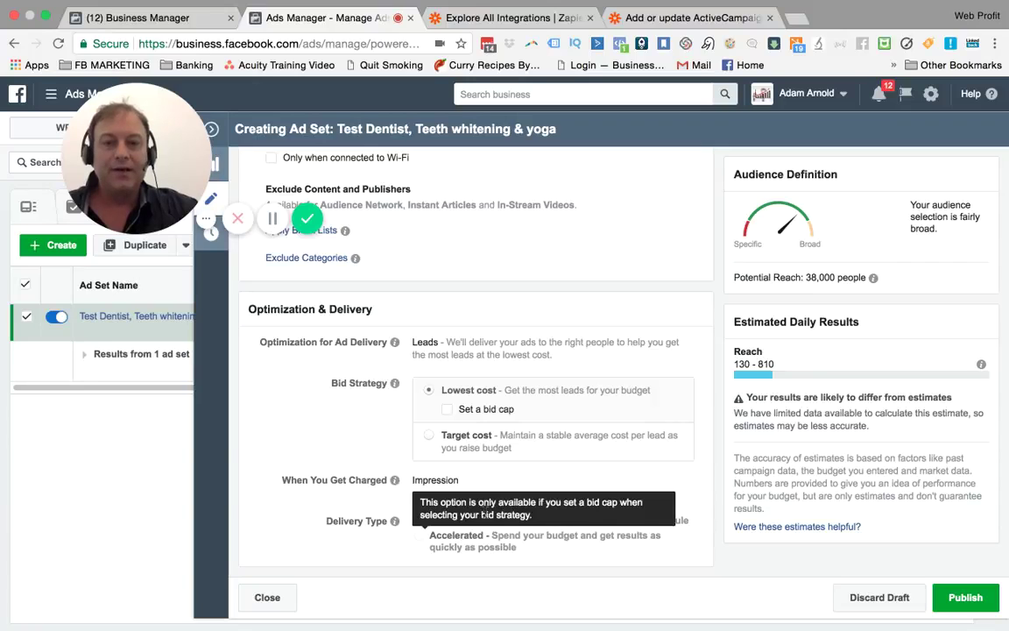
# Review the ad set's placement, interest targeting, age, gender, page and budget settings once more.
pyautogui.scroll(2, 359, 476)
pyautogui.scroll(2, 358, 474)
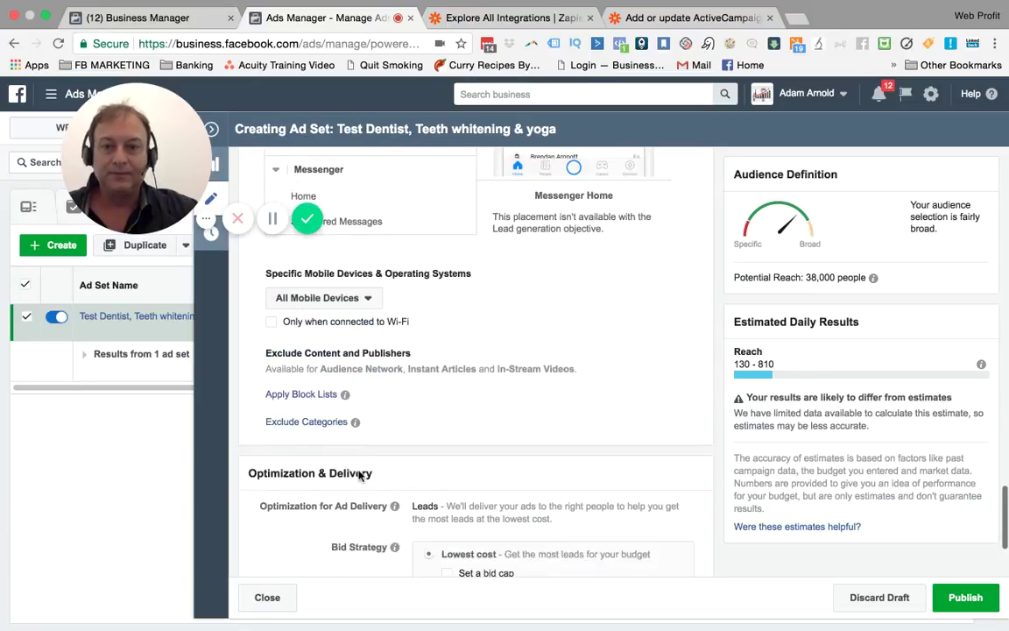
pyautogui.scroll(8, 358, 475)
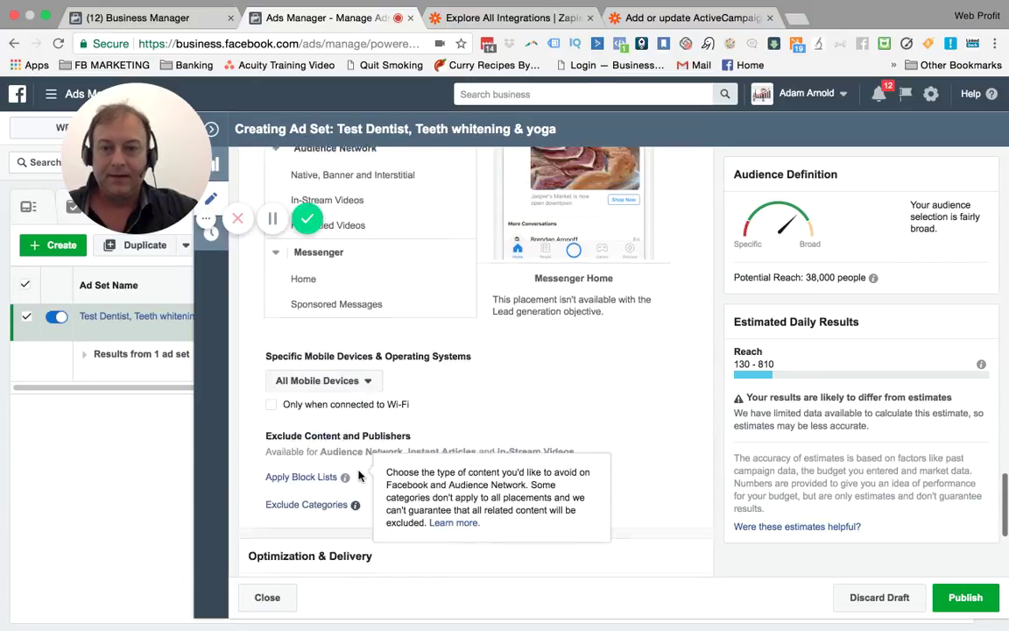
pyautogui.scroll(6, 359, 475)
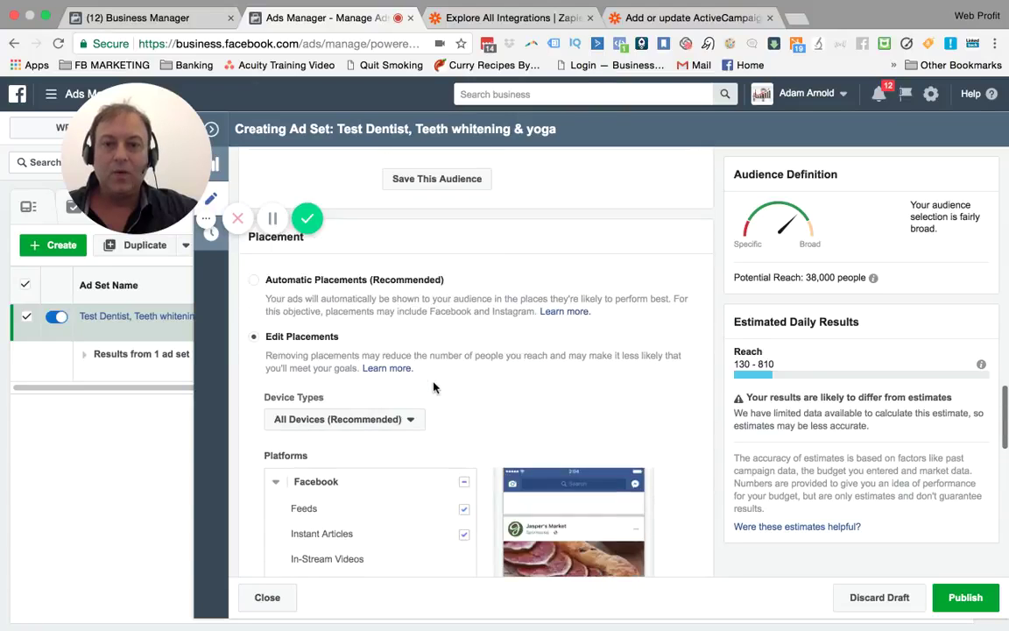
pyautogui.scroll(2, 433, 387)
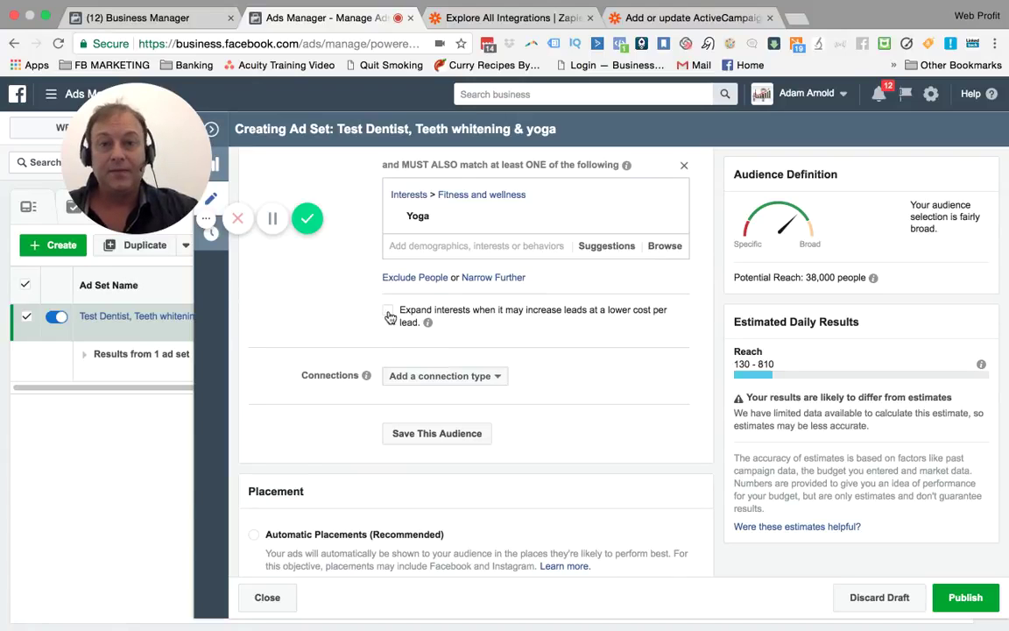
pyautogui.scroll(-9, 332, 460)
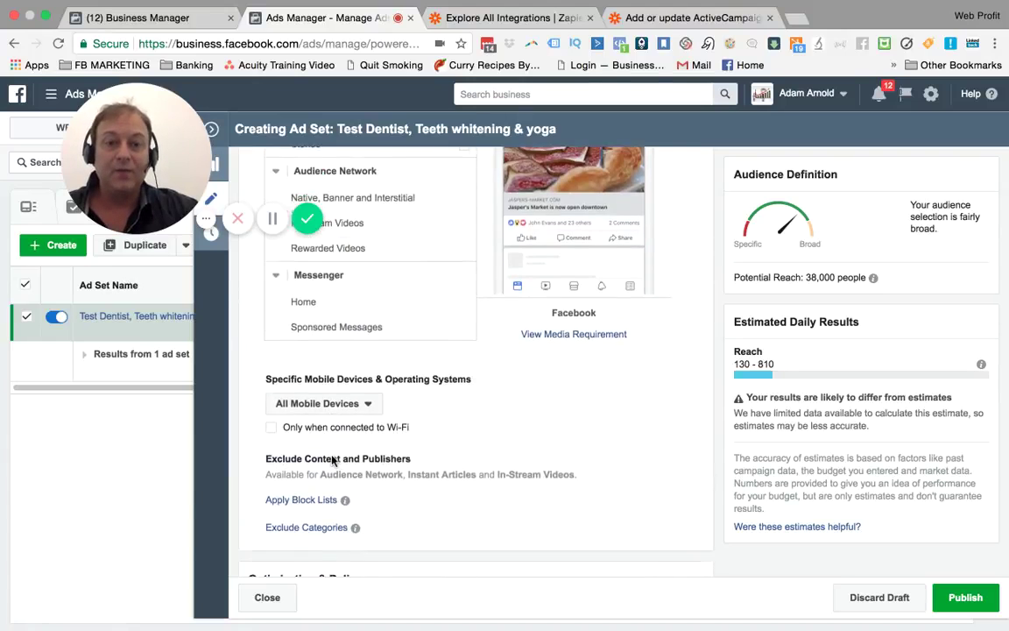
pyautogui.scroll(6, 332, 460)
pyautogui.scroll(1, 332, 460)
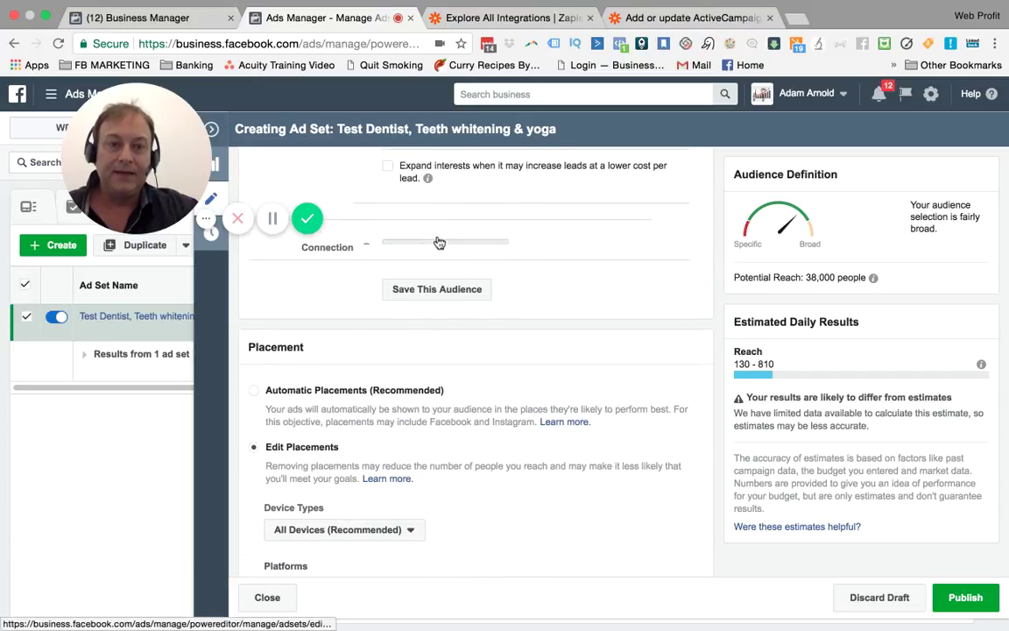
pyautogui.scroll(5, 437, 239)
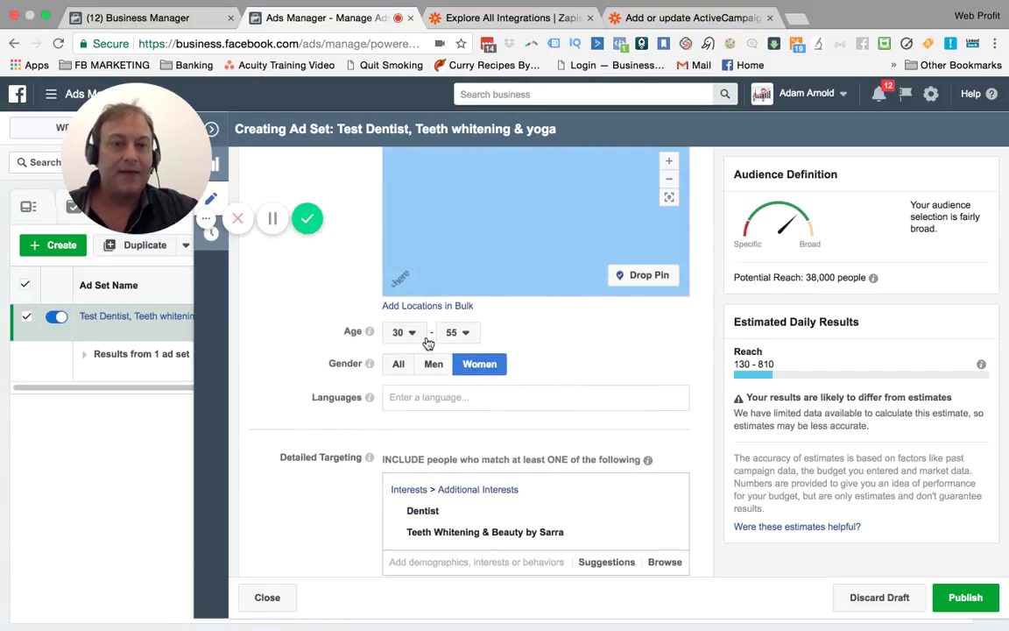
pyautogui.scroll(5, 427, 346)
pyautogui.scroll(5, 425, 349)
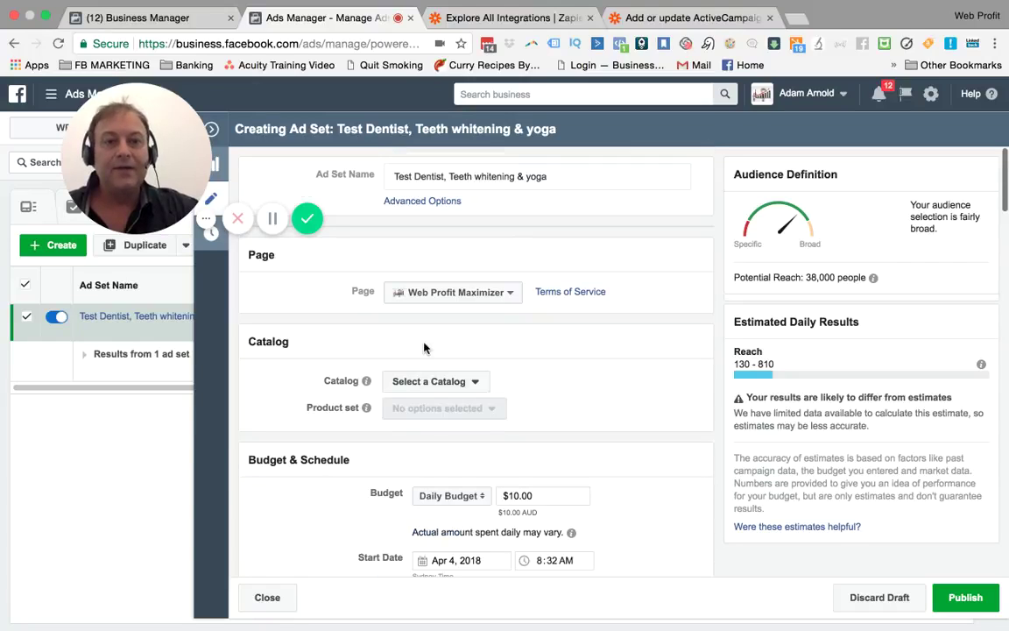
pyautogui.scroll(3, 423, 348)
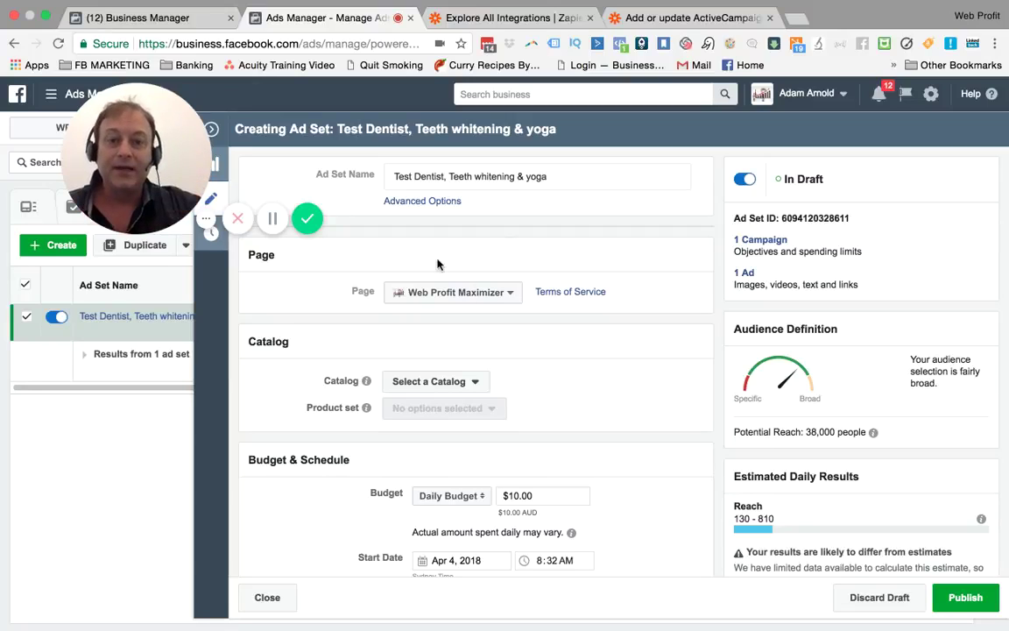
pyautogui.scroll(-2, 298, 386)
pyautogui.scroll(2, 370, 359)
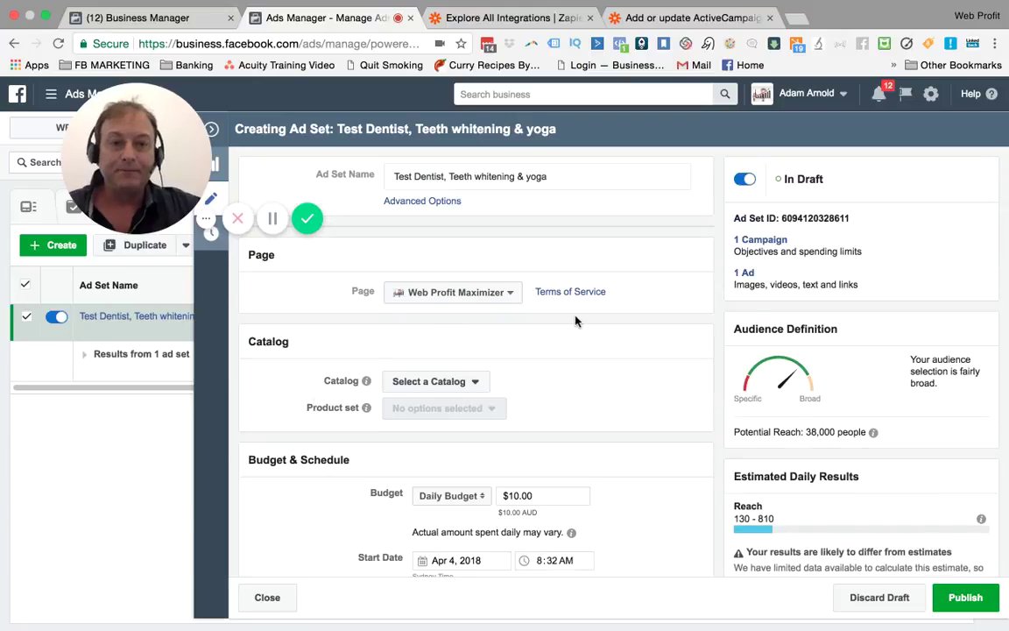
# Open the ad belonging to this ad set and review its identity, format and image settings.
pyautogui.click(743, 275)
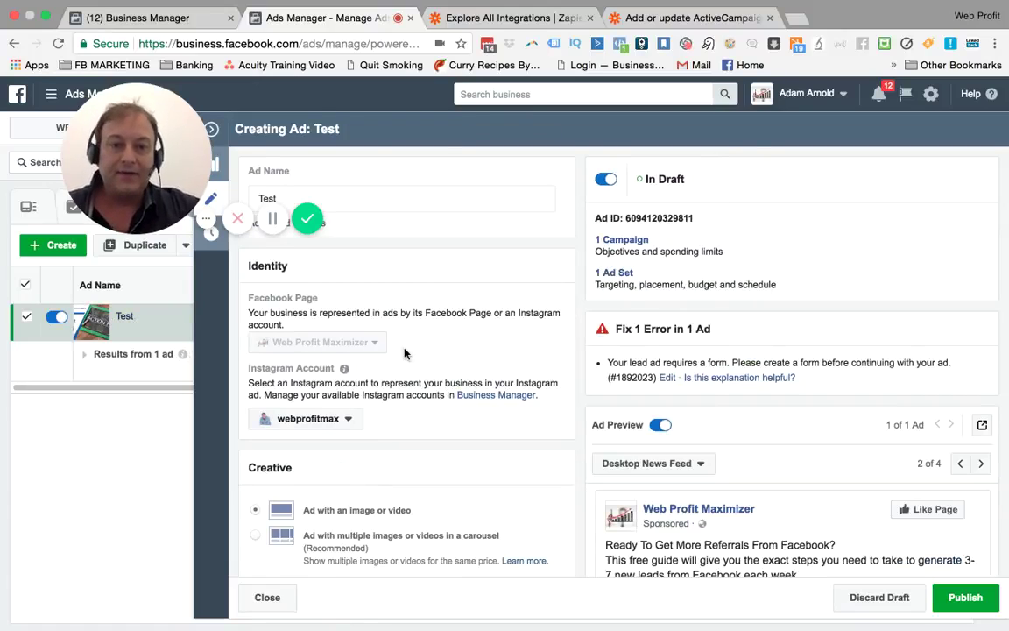
pyautogui.scroll(-1, 398, 351)
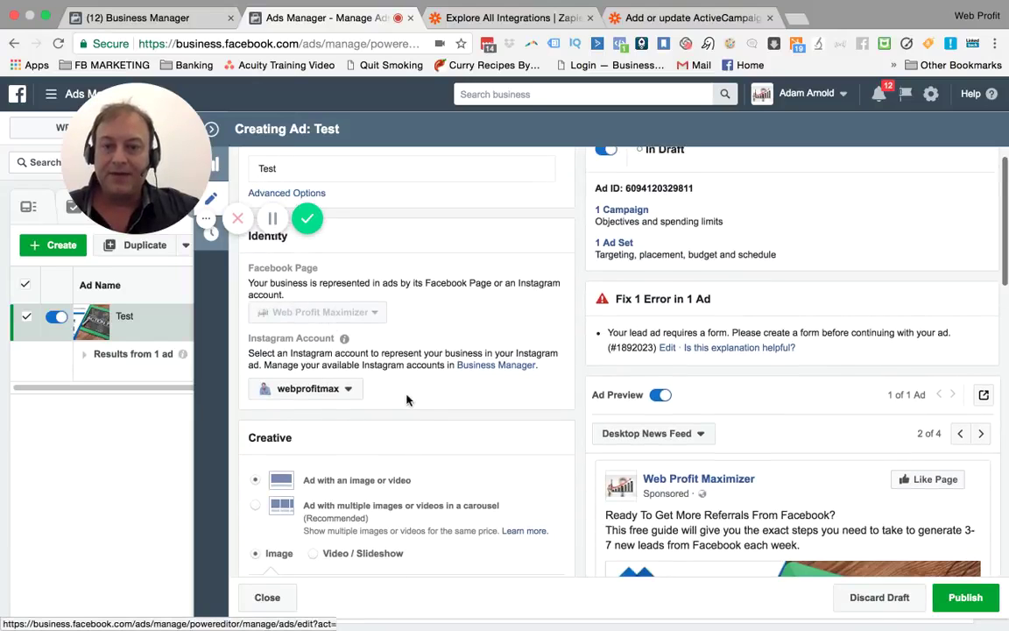
pyautogui.scroll(-2, 412, 398)
pyautogui.scroll(-2, 412, 398)
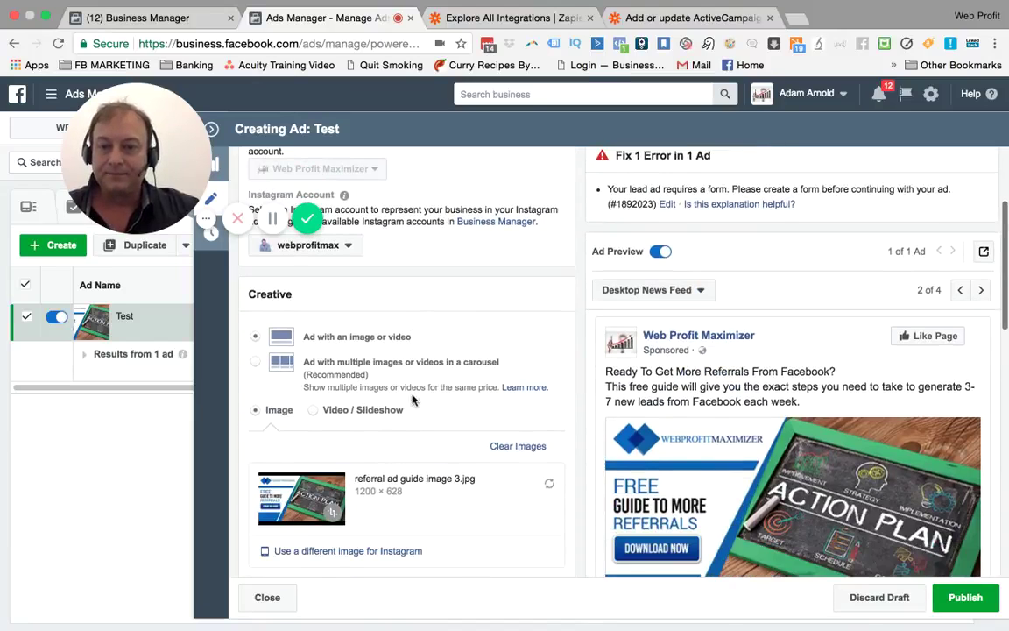
pyautogui.scroll(-2, 392, 348)
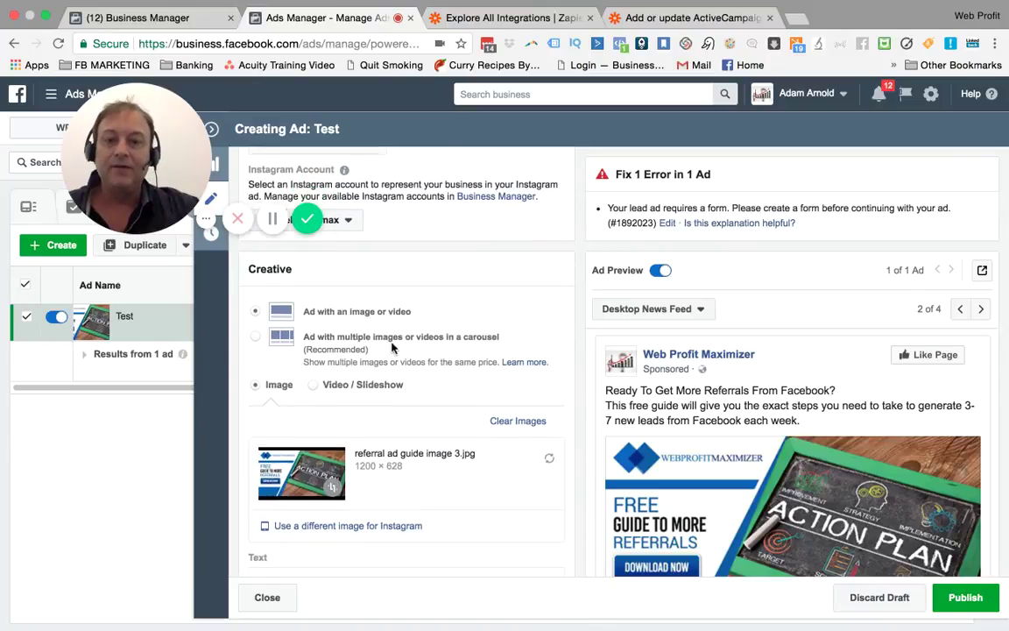
pyautogui.scroll(-1, 371, 392)
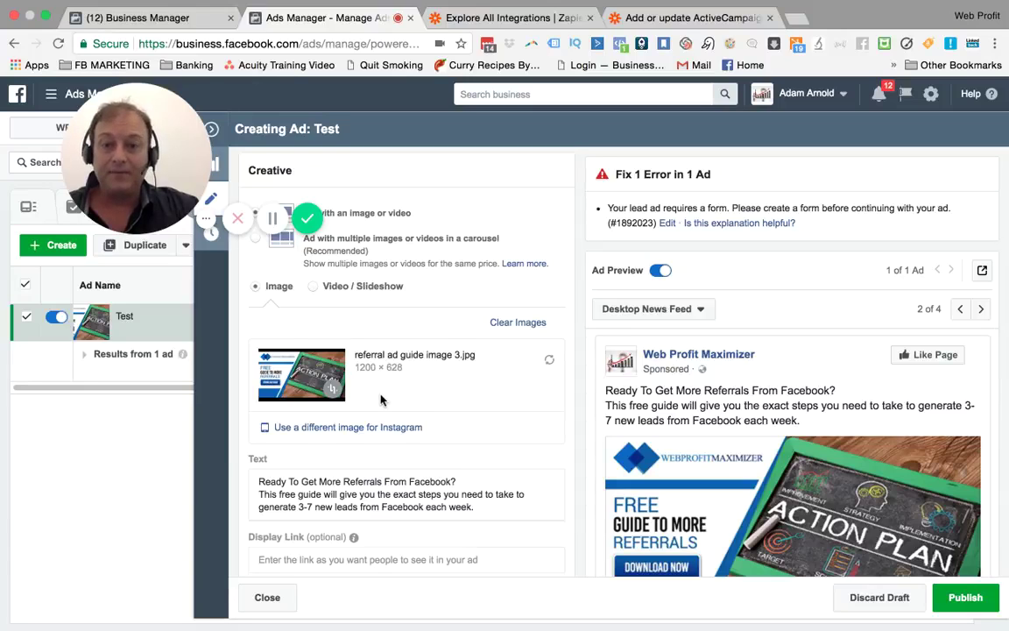
# Compare the ad's text, headline, link description and call to action with the Desktop News Feed preview.
pyautogui.scroll(-3, 380, 399)
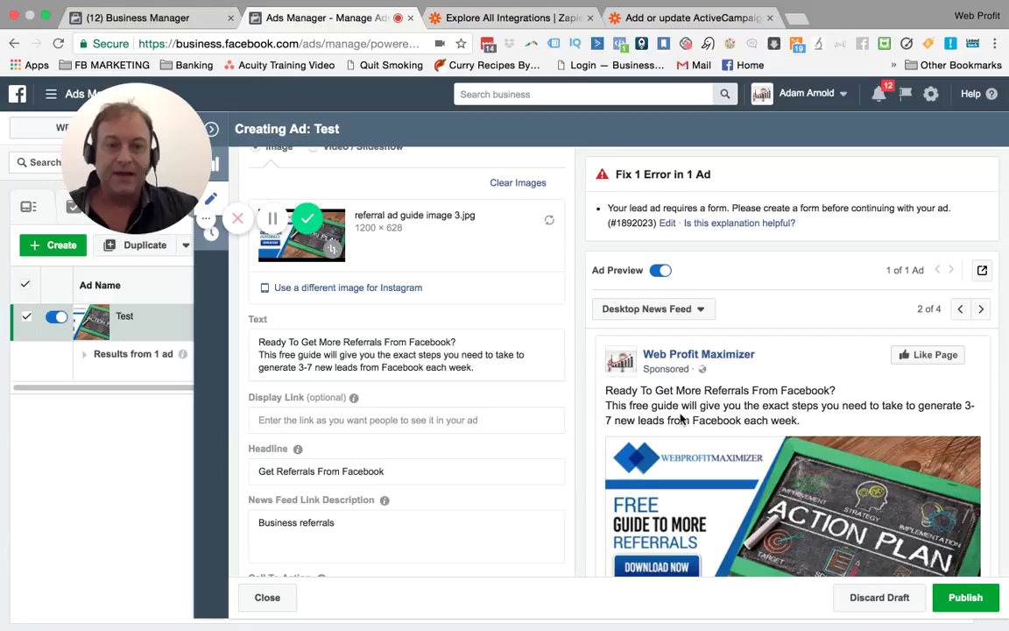
pyautogui.scroll(-1, 665, 386)
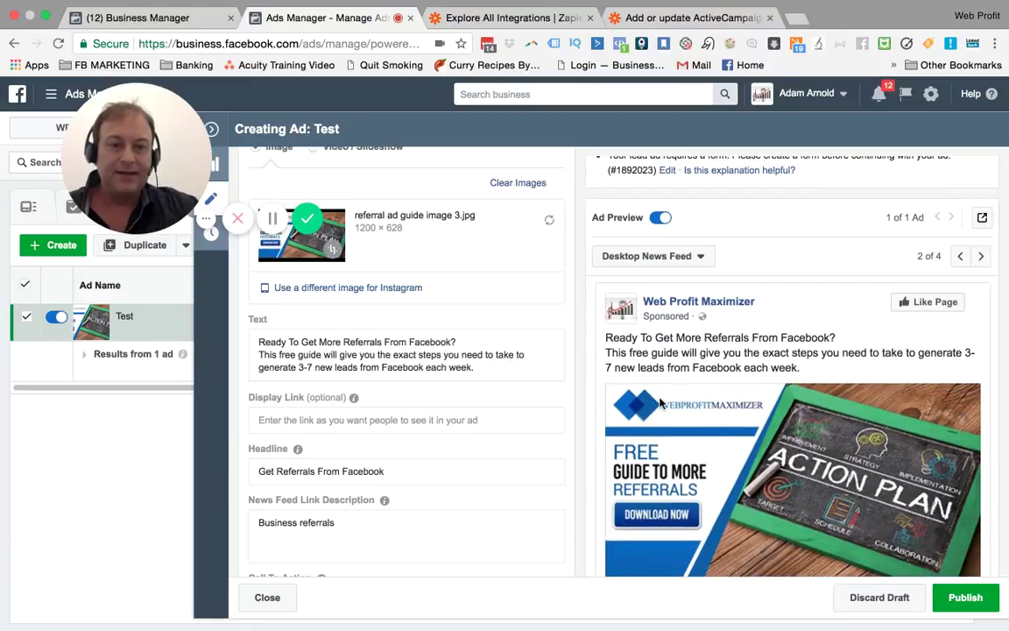
pyautogui.scroll(-2, 527, 414)
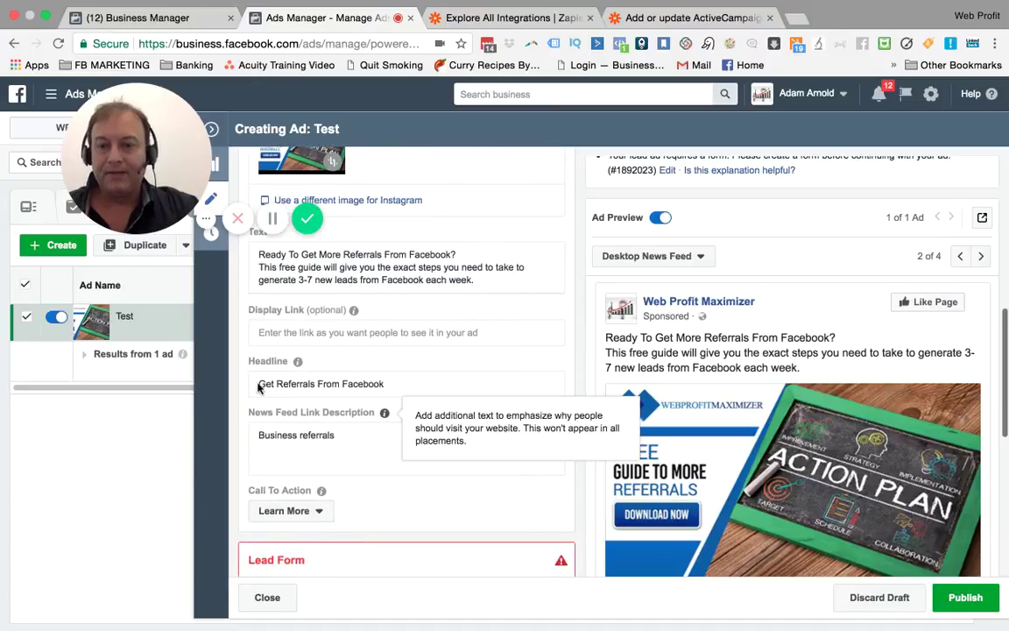
pyautogui.scroll(-3, 578, 361)
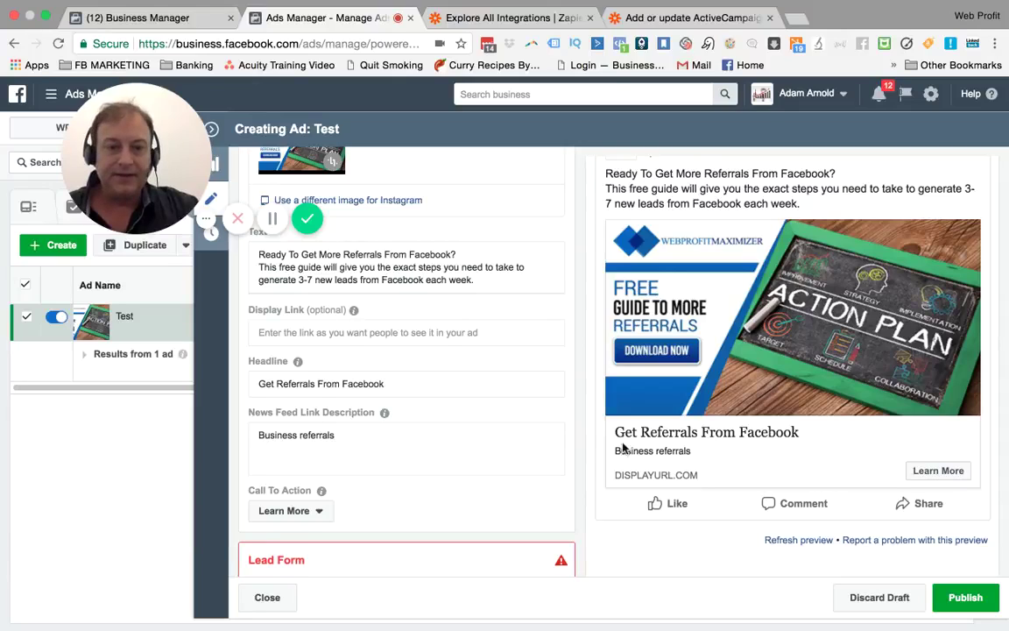
pyautogui.scroll(1, 614, 450)
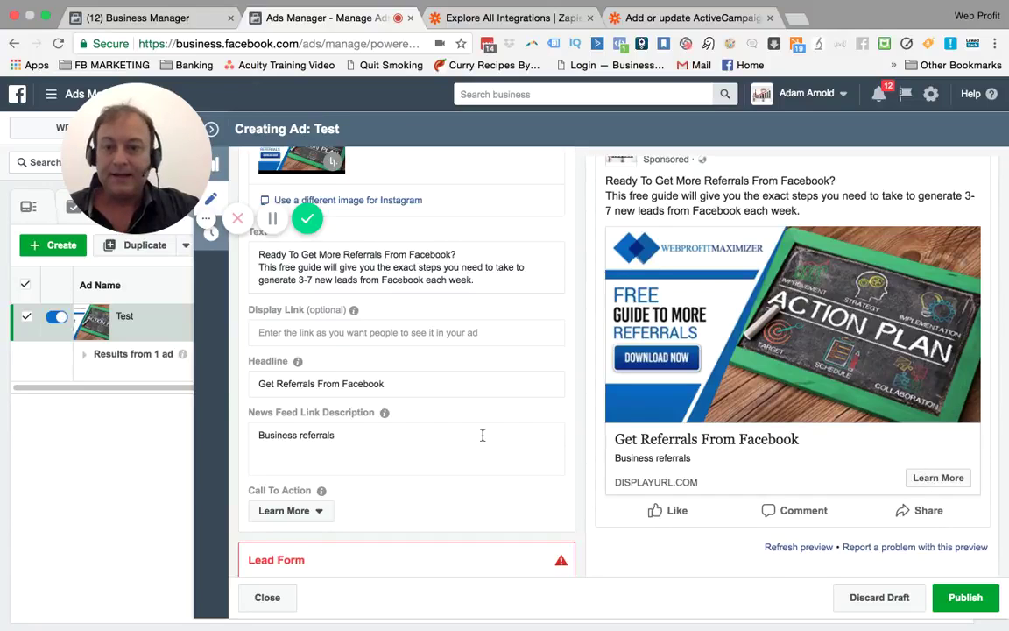
pyautogui.scroll(5, 482, 435)
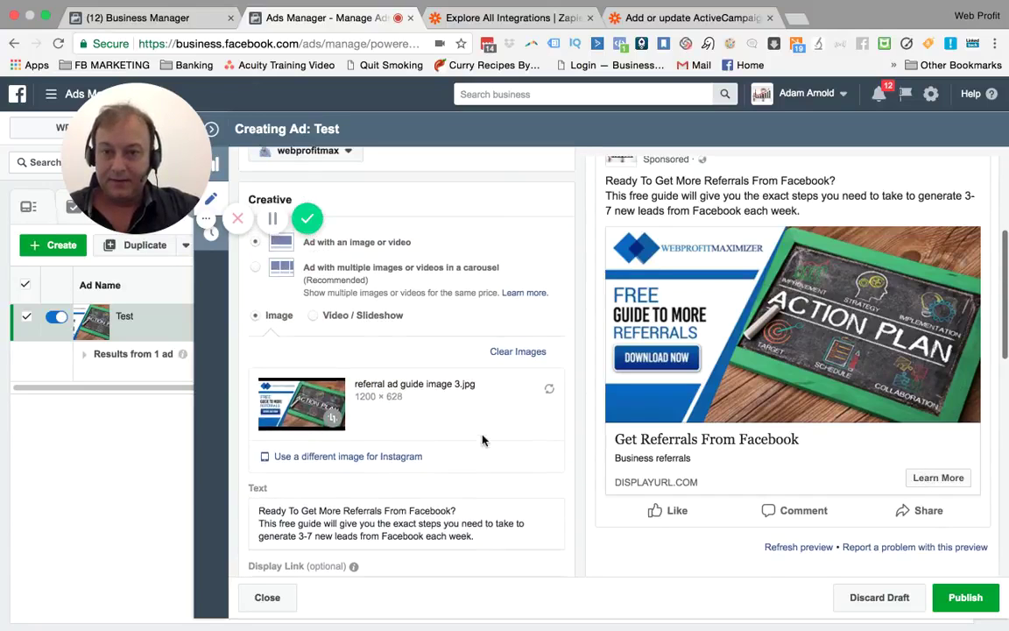
pyautogui.scroll(-5, 482, 440)
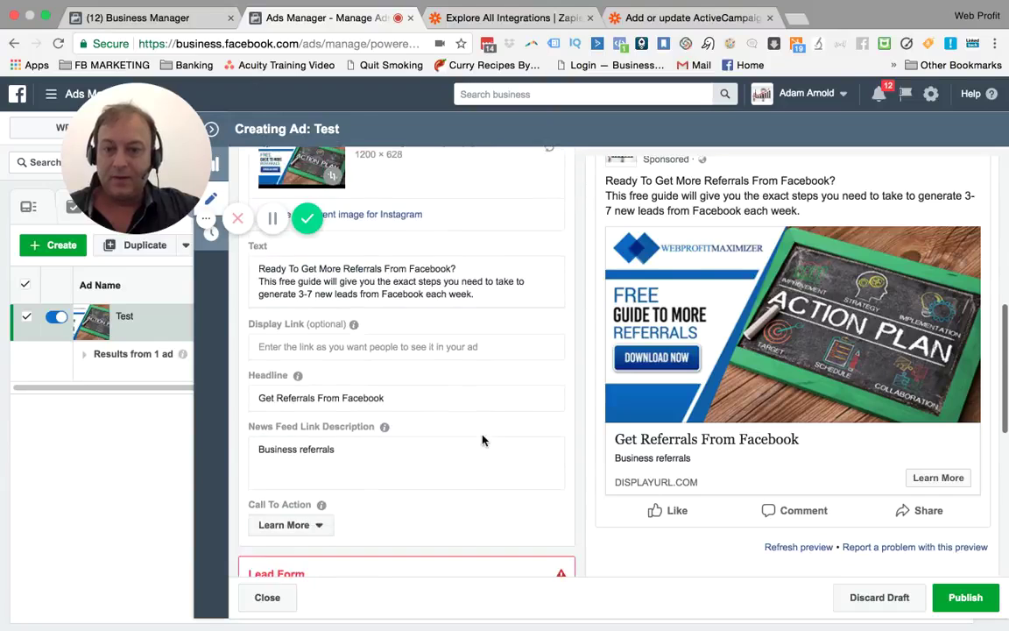
pyautogui.scroll(-3, 482, 440)
pyautogui.scroll(5, 482, 438)
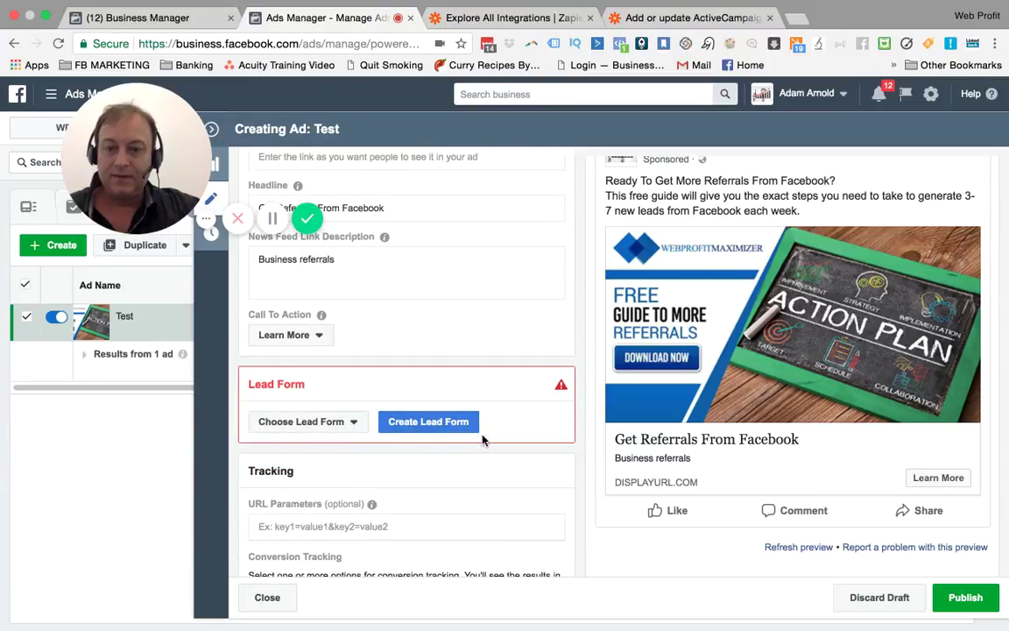
pyautogui.scroll(6, 482, 436)
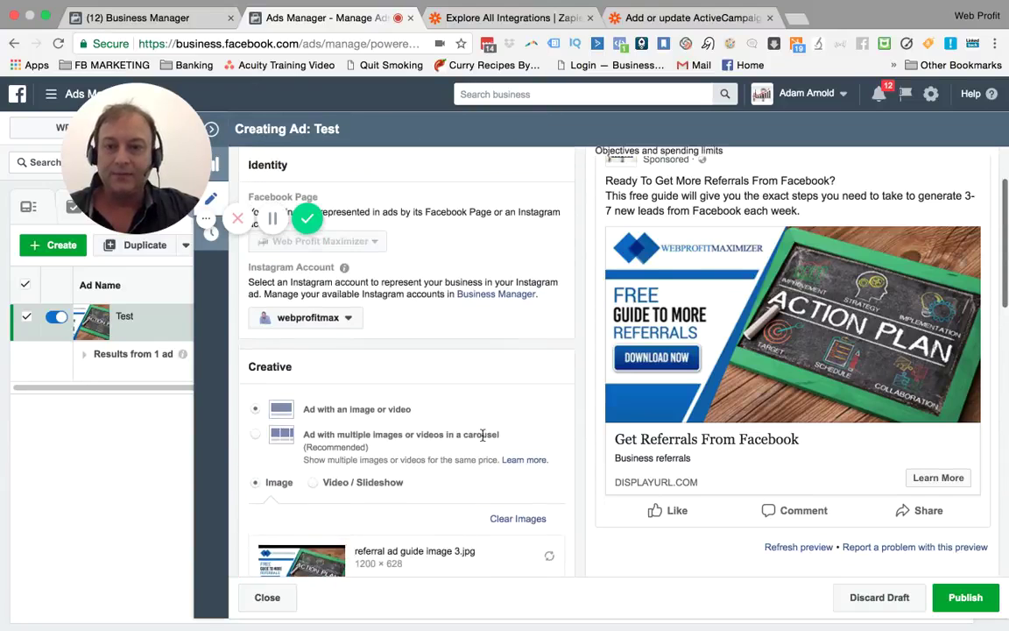
pyautogui.scroll(-3, 482, 440)
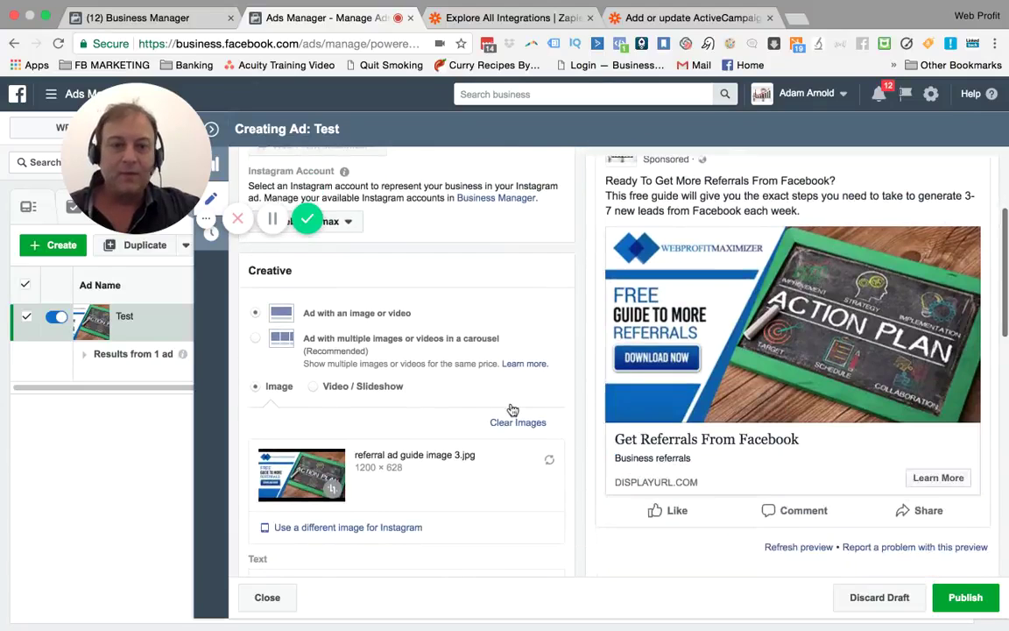
# Preview the ad as it appears in the Mobile News Feed and the Instagram Feed.
pyautogui.scroll(1, 590, 355)
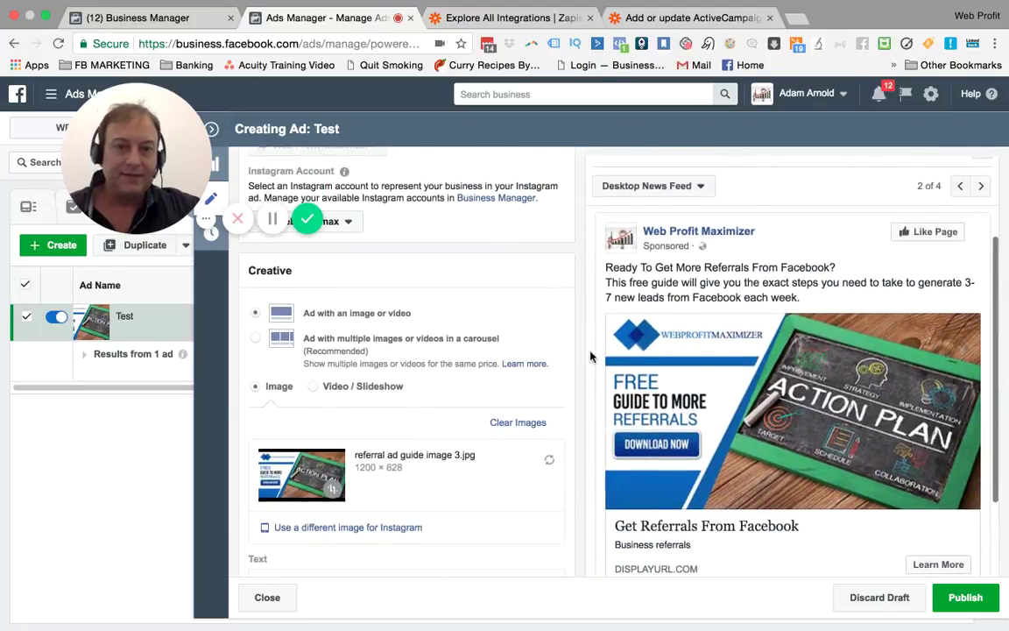
pyautogui.click(680, 189)
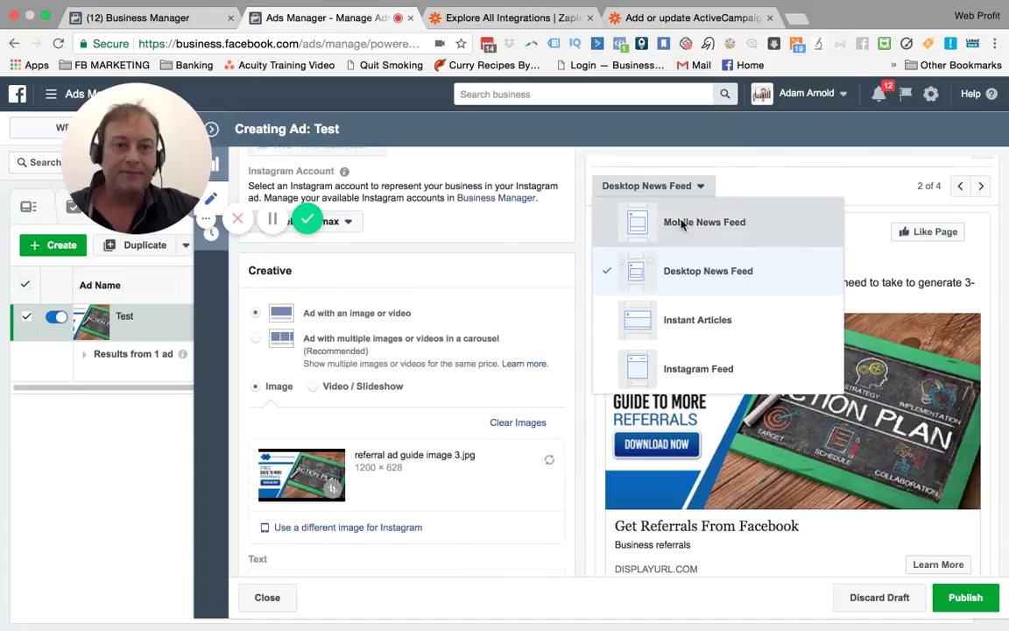
pyautogui.click(682, 224)
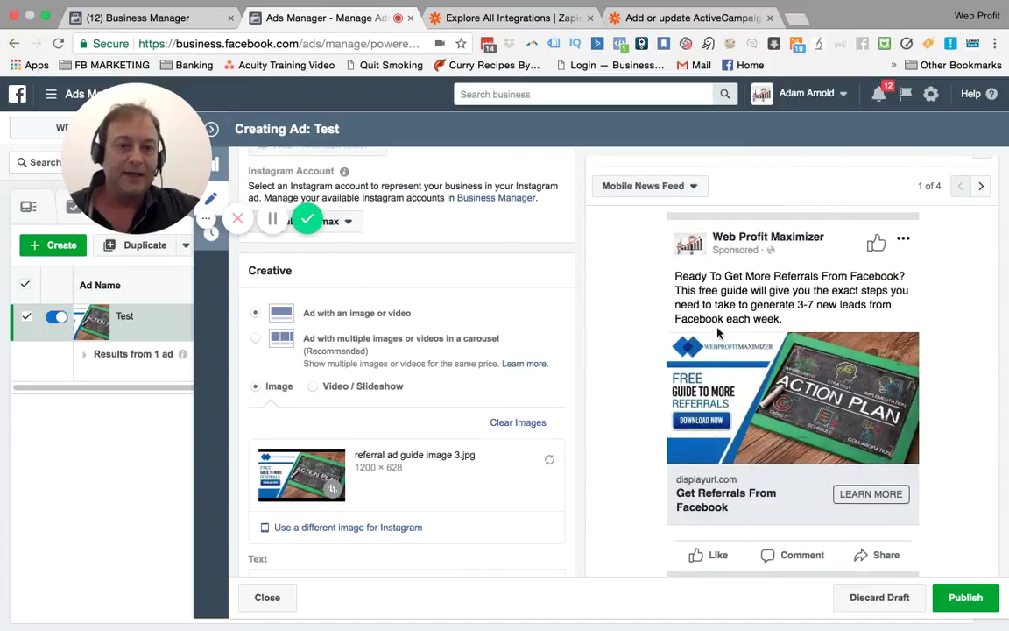
pyautogui.click(655, 187)
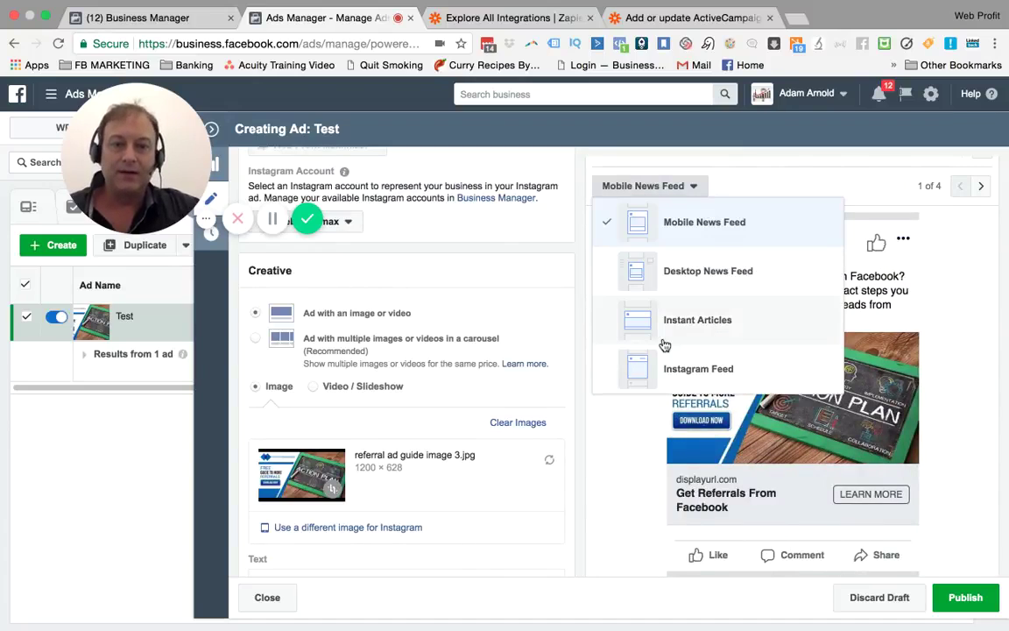
pyautogui.click(668, 377)
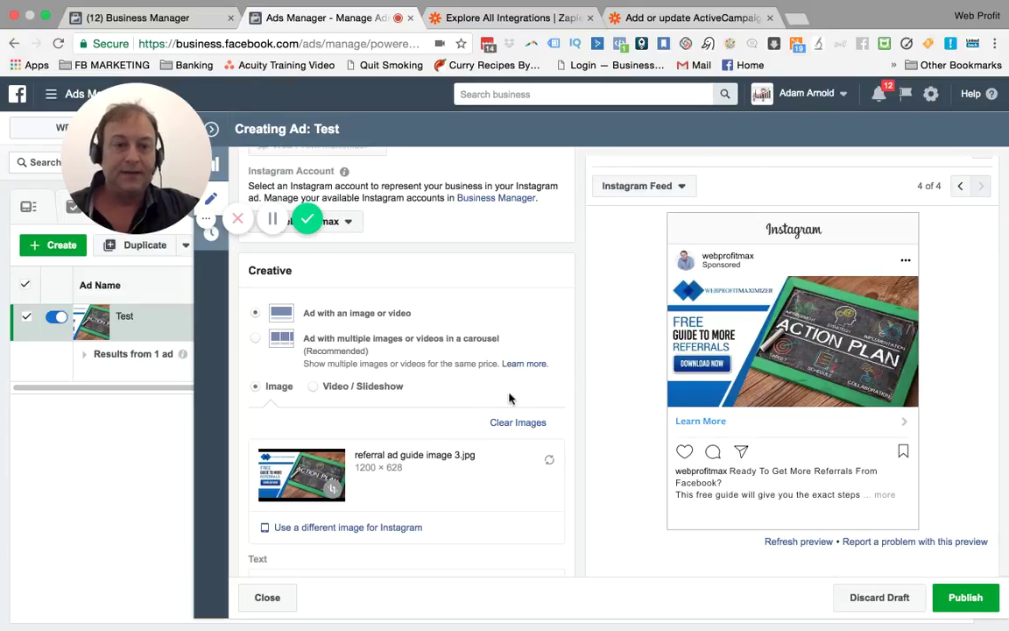
# Examine the ad's headline, description and call to action, the Lead Form options and the Tracking section.
pyautogui.scroll(-5, 414, 411)
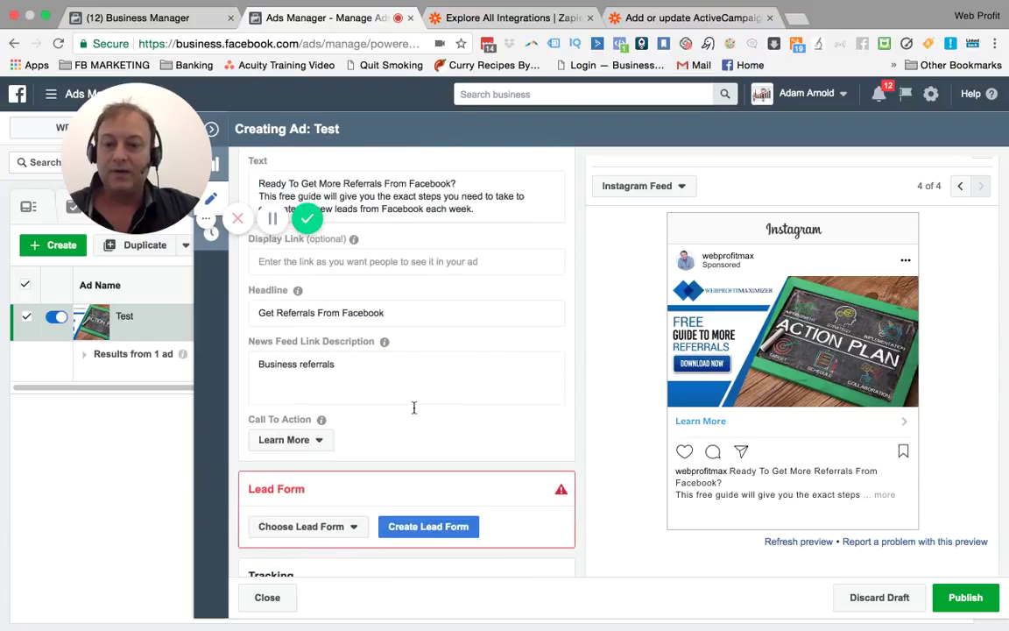
pyautogui.scroll(-3, 414, 411)
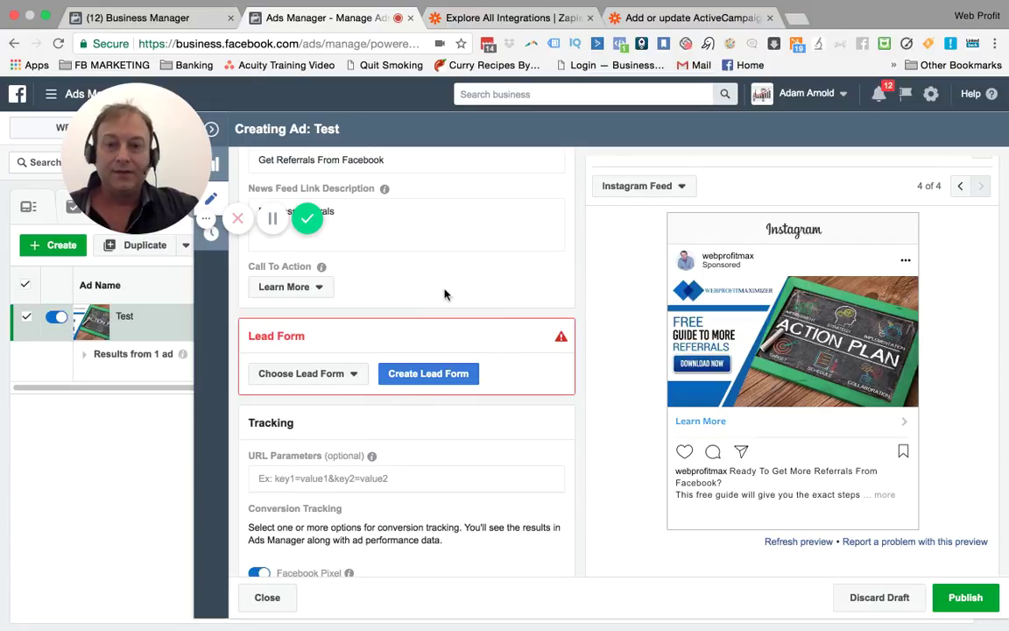
pyautogui.scroll(5, 444, 294)
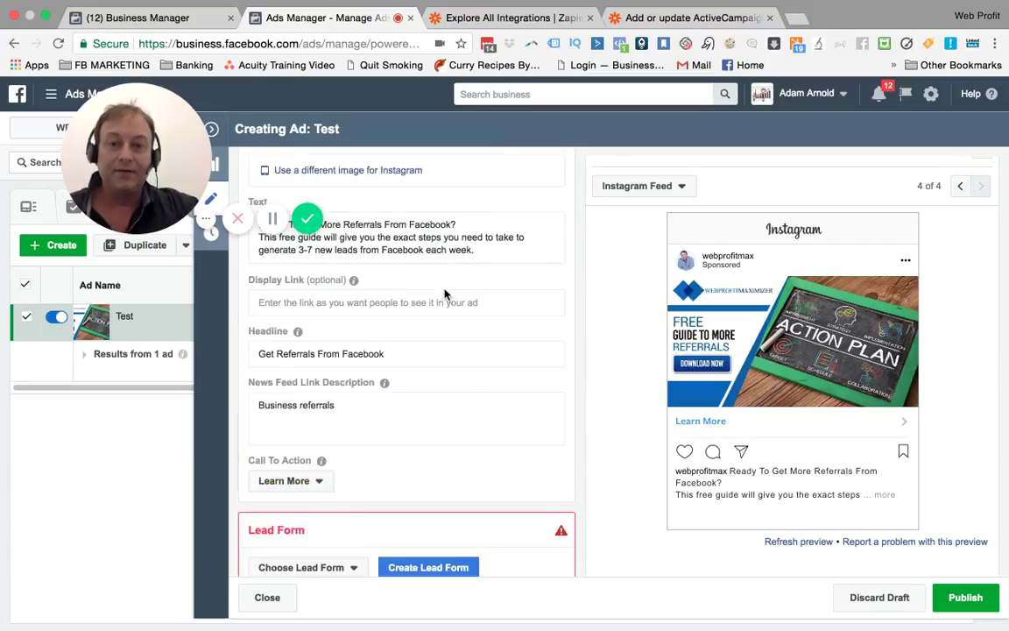
pyautogui.scroll(-5, 444, 294)
pyautogui.scroll(-1, 444, 294)
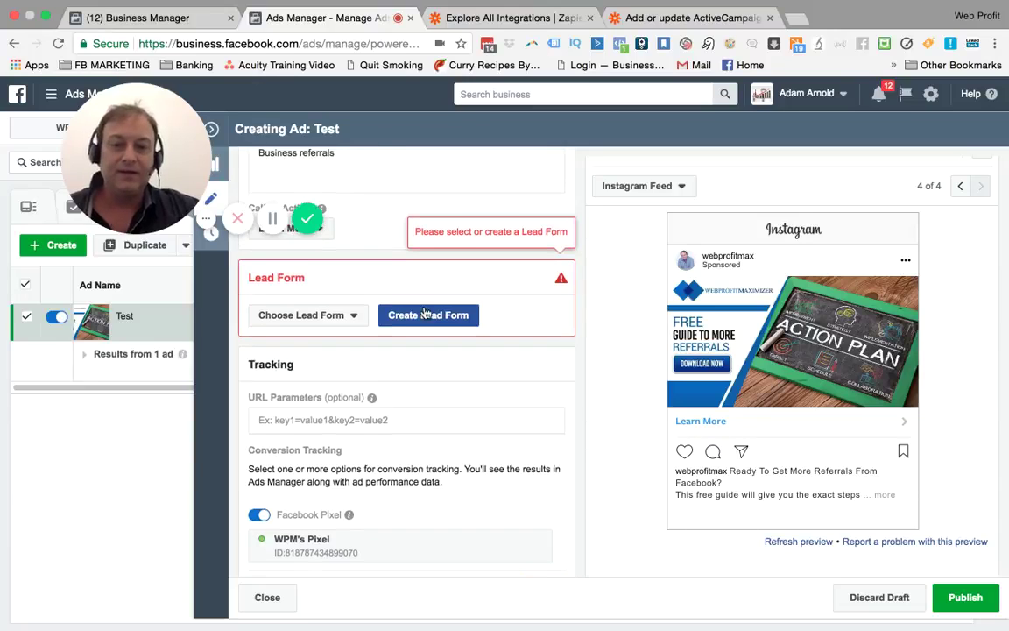
pyautogui.scroll(2, 424, 312)
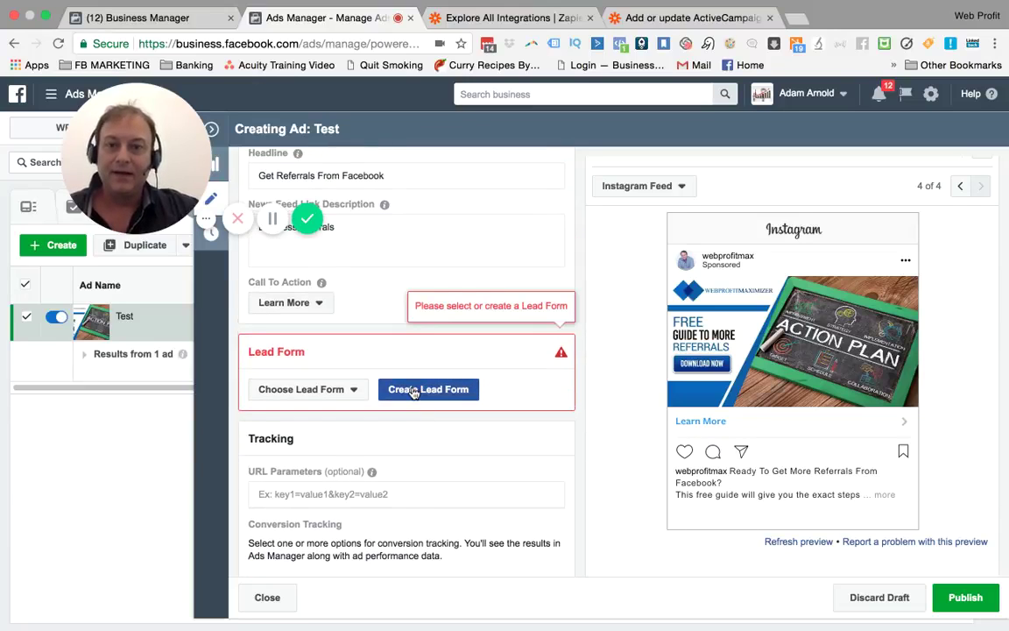
pyautogui.scroll(3, 413, 391)
pyautogui.scroll(6, 414, 391)
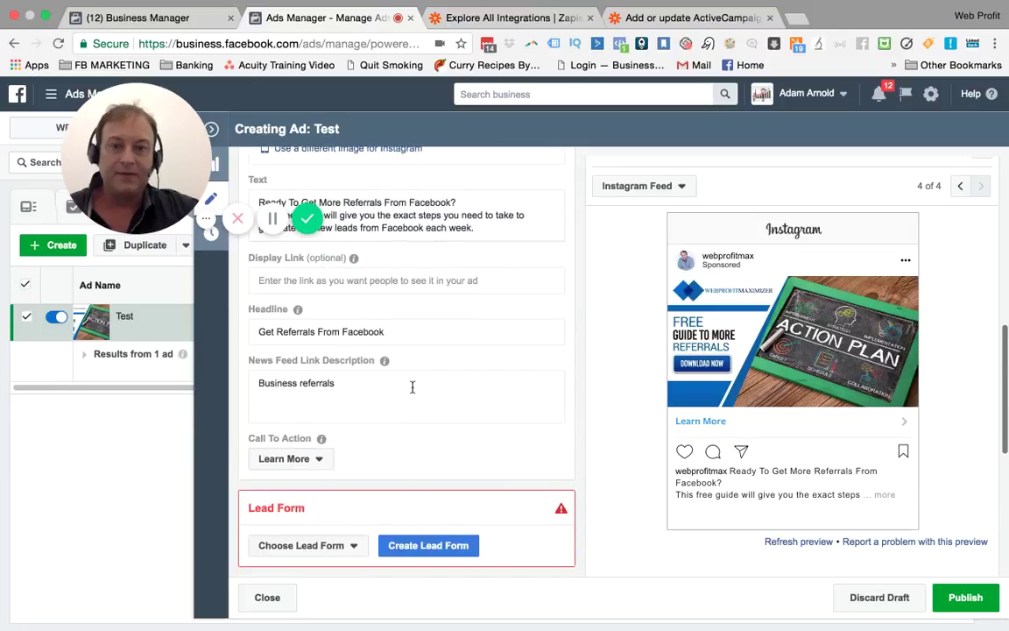
pyautogui.scroll(-6, 413, 392)
pyautogui.scroll(-4, 414, 391)
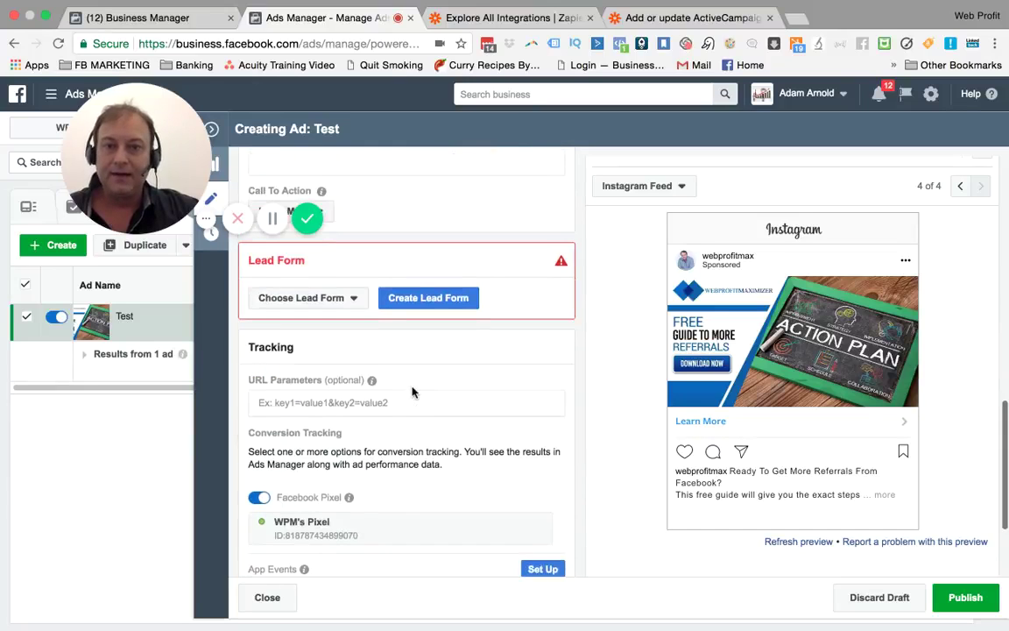
pyautogui.scroll(1, 413, 391)
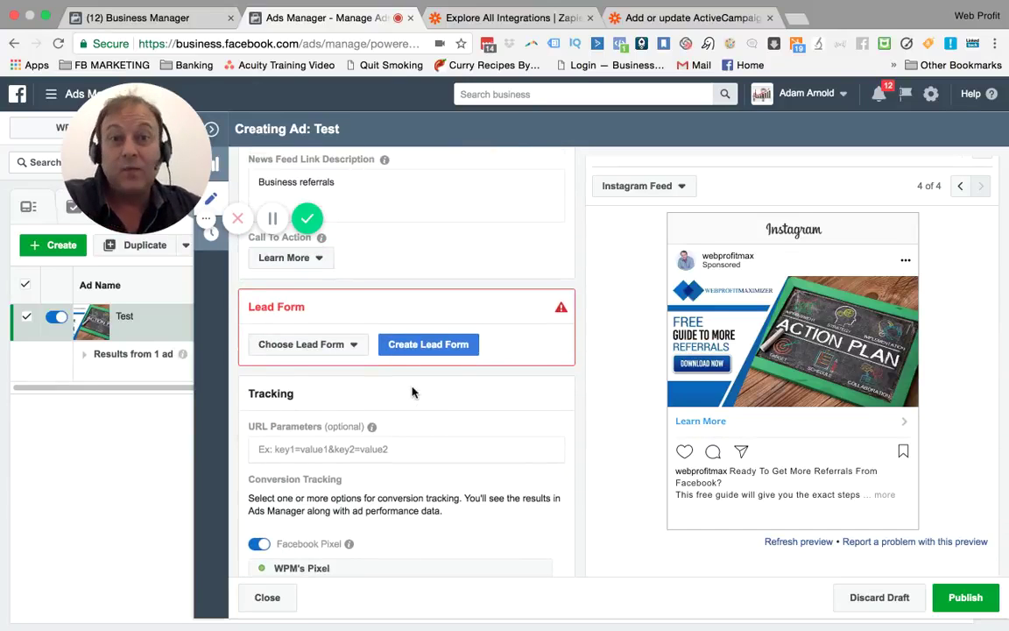